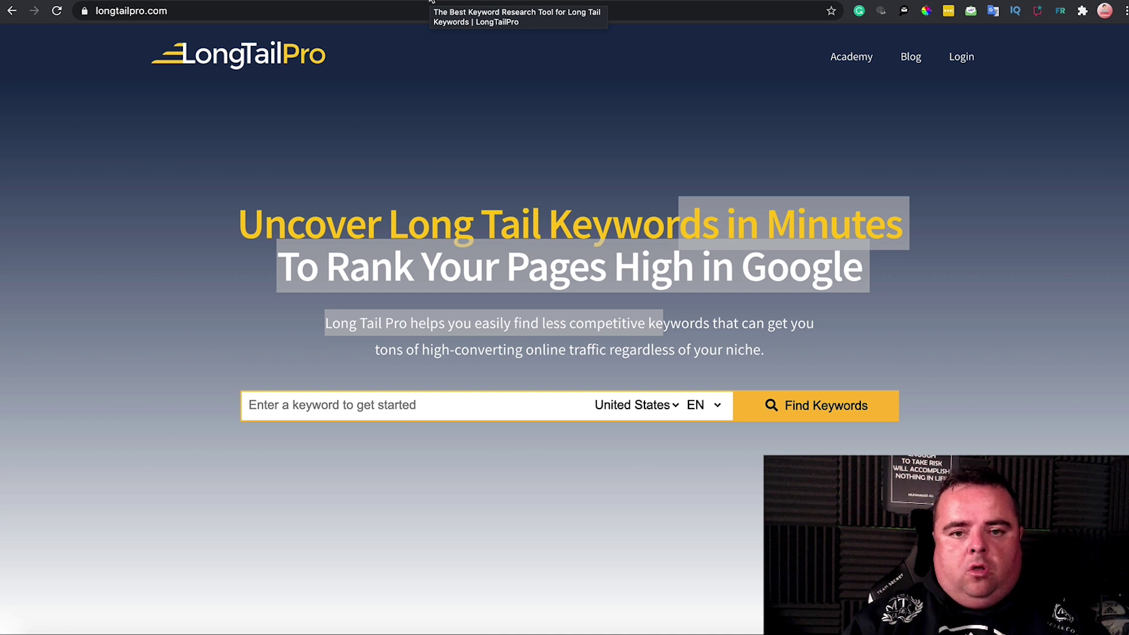
- Clear the stray selection, then browse the search country list and close it unchanged
left_click(490, 93)
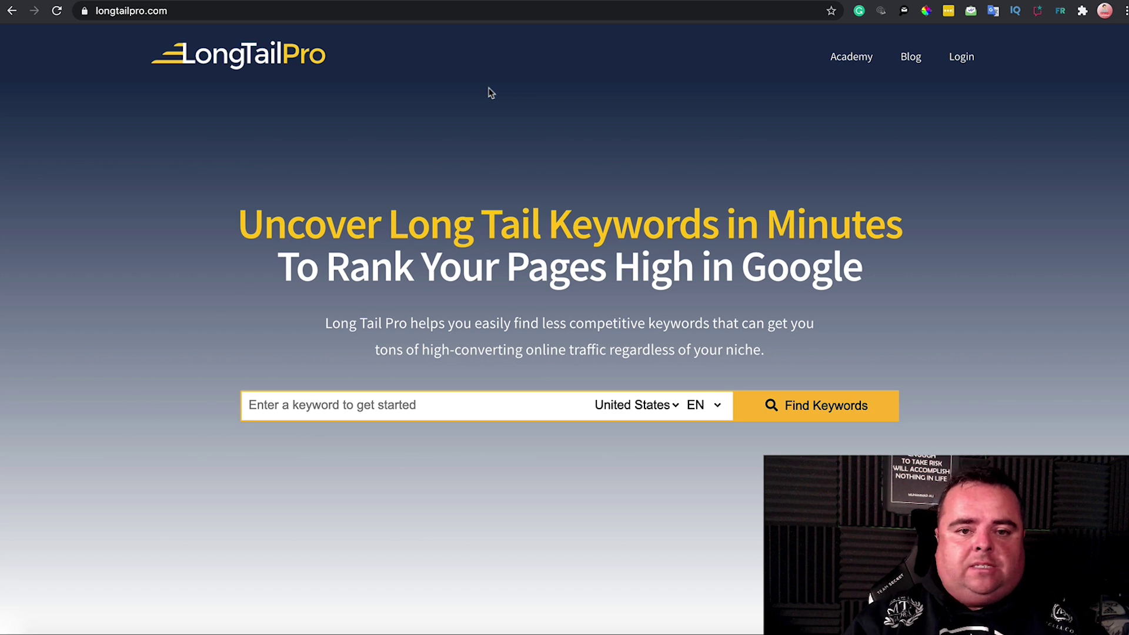
left_click(672, 406)
scroll(615, 294, "up", 5)
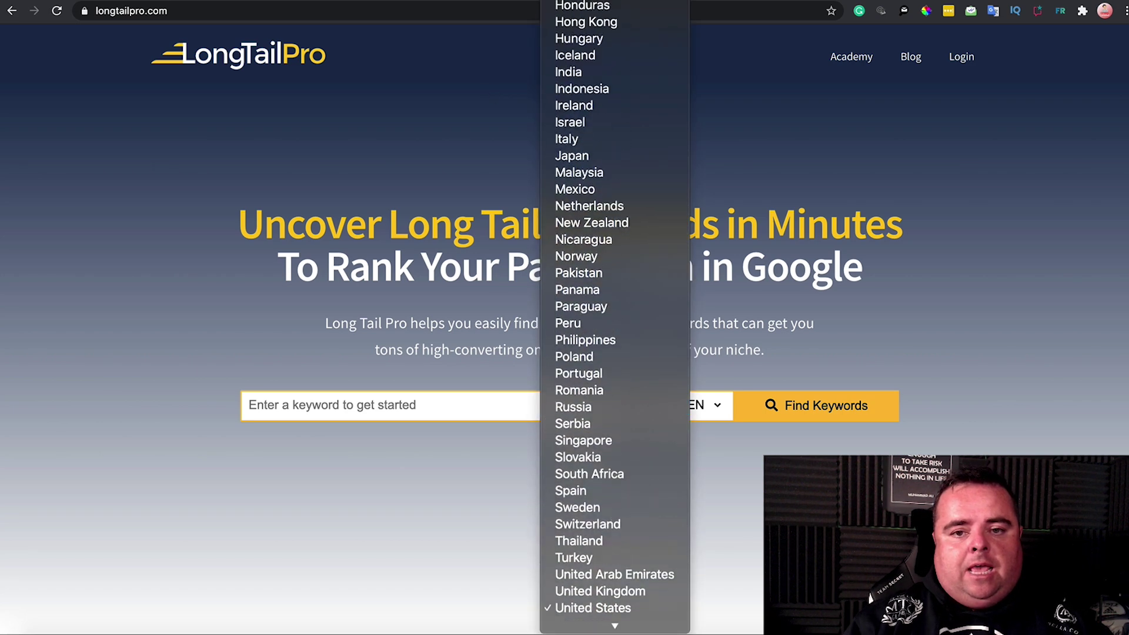
scroll(614, 317, "up", 3)
scroll(614, 317, "down", 6)
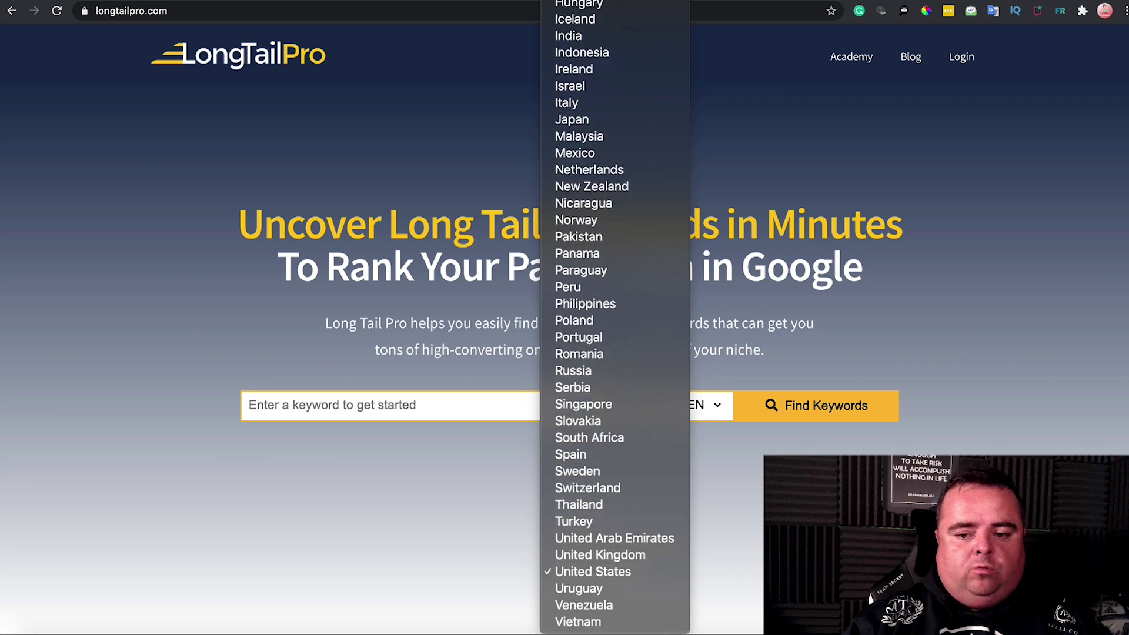
key("Escape")
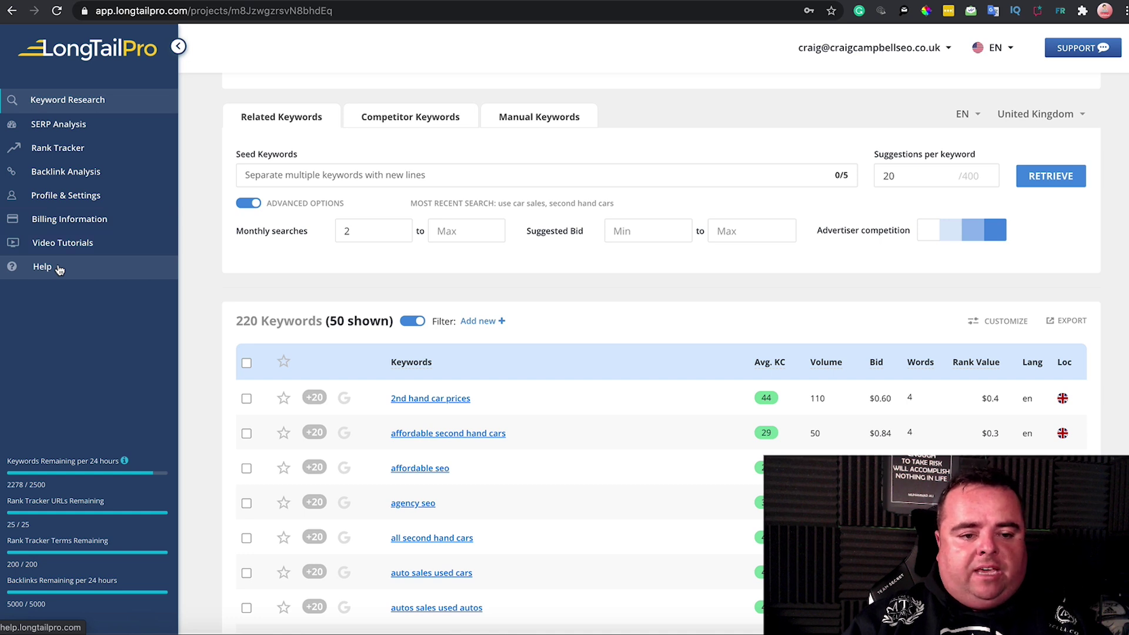
- Visit the Video Tutorials, Backlink Analysis and Rank Tracker pages in turn
left_click(59, 244)
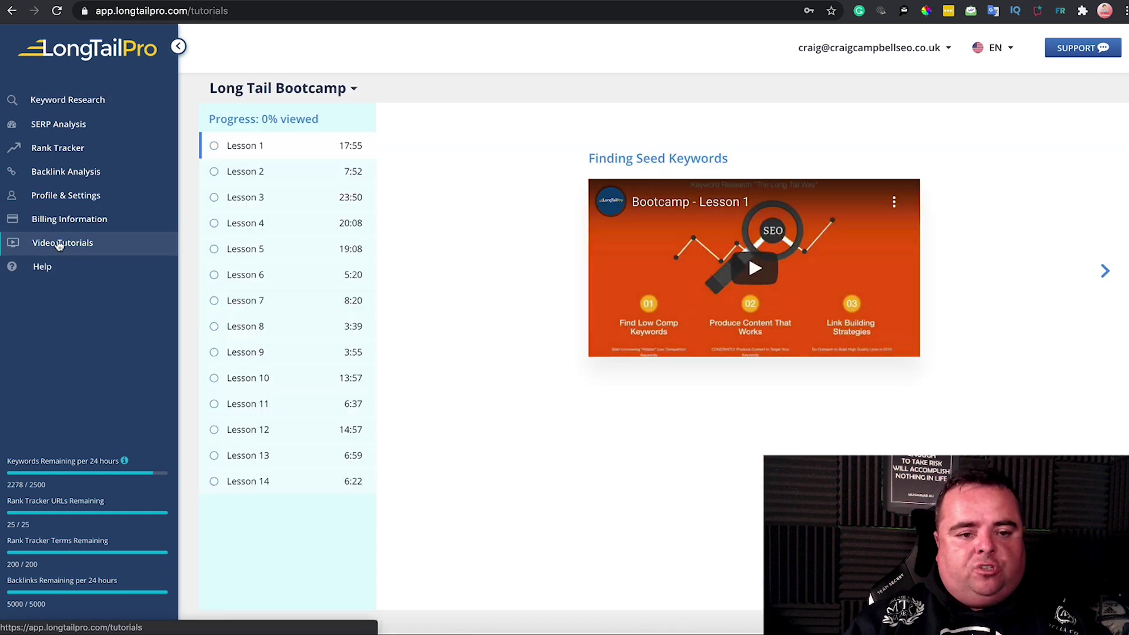
left_click(57, 181)
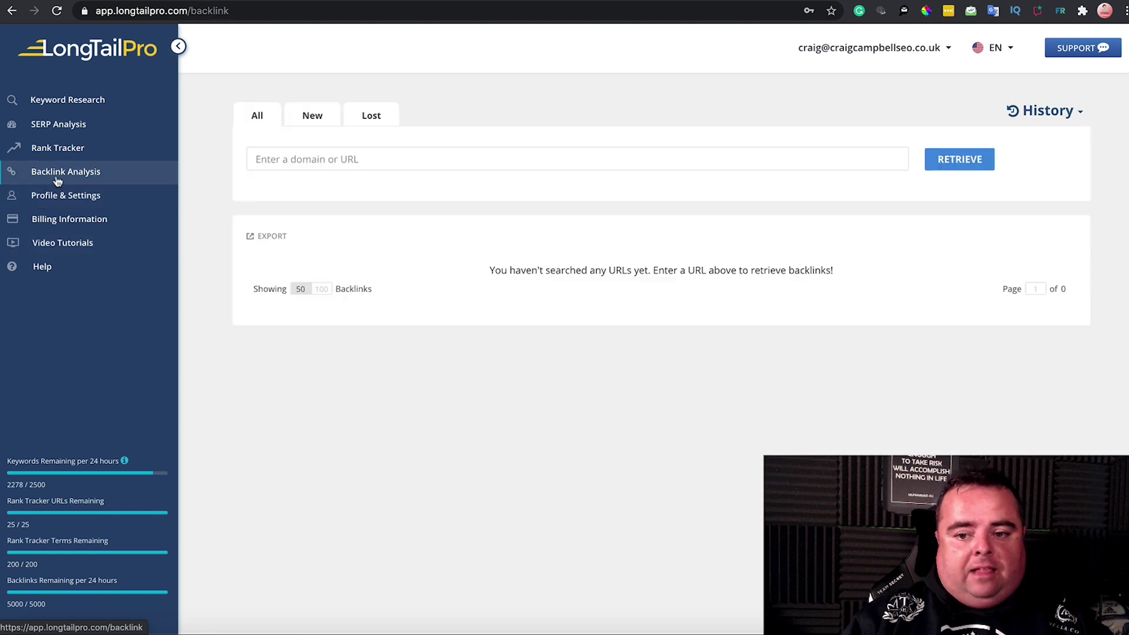
left_click(58, 154)
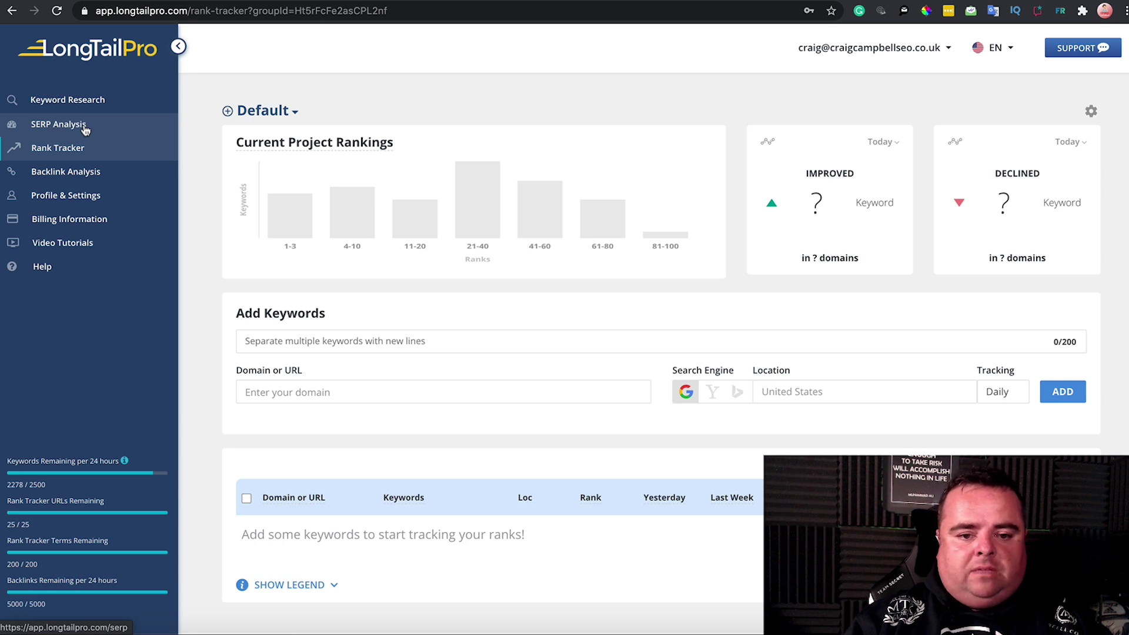
- Retrieve the UK SERP competition analysis for 'seo consultant' from the keyword history
left_click(86, 128)
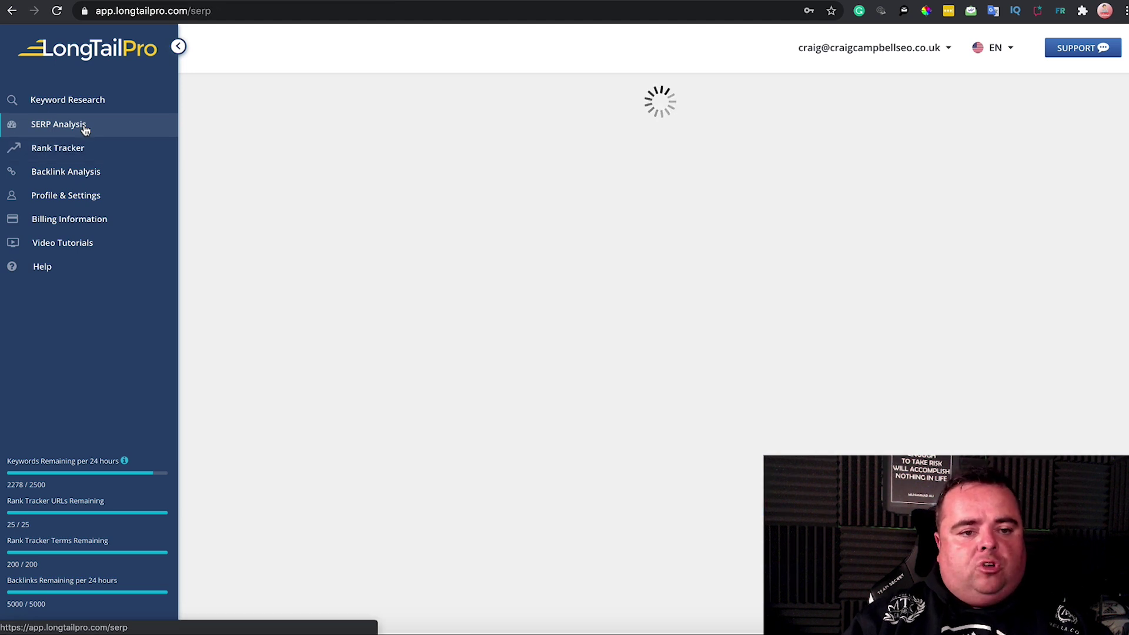
left_click(423, 177)
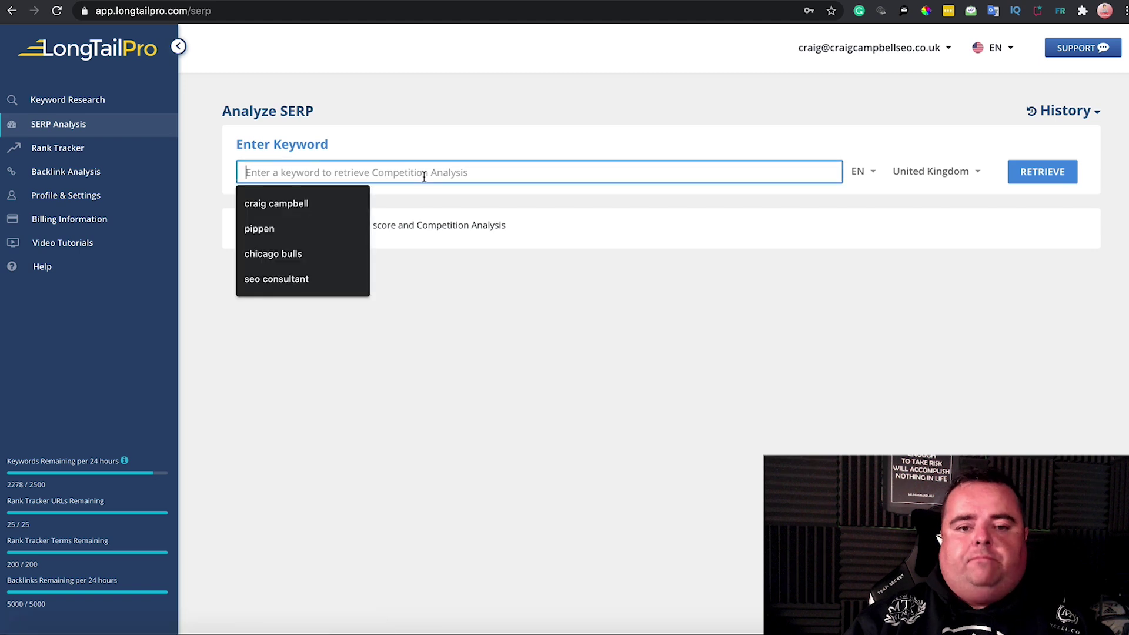
left_click(341, 280)
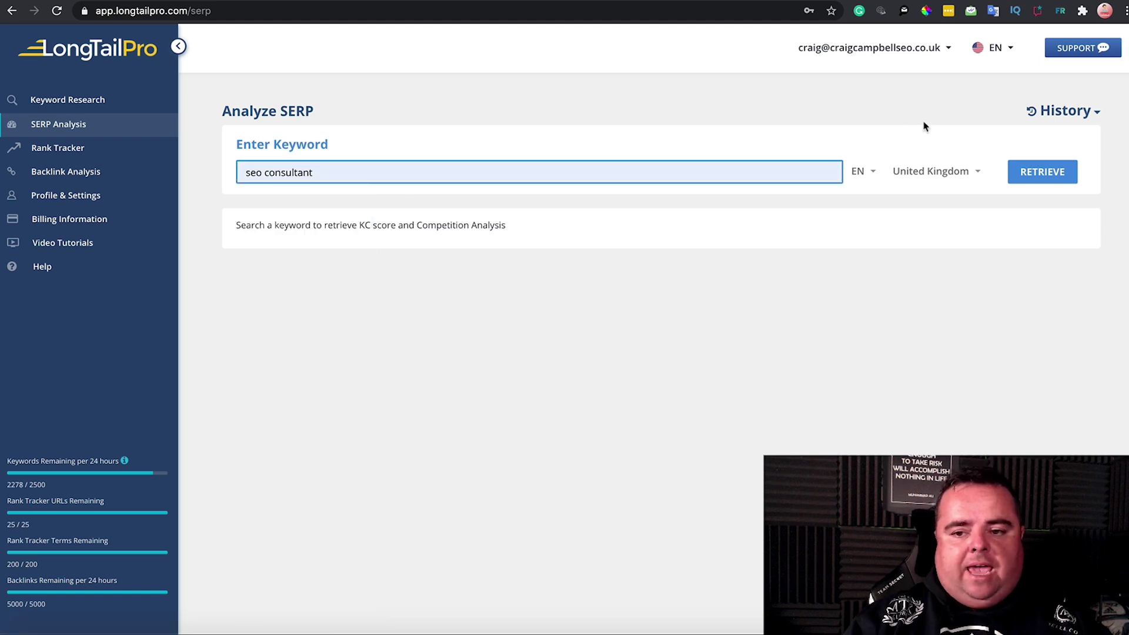
left_click(1042, 172)
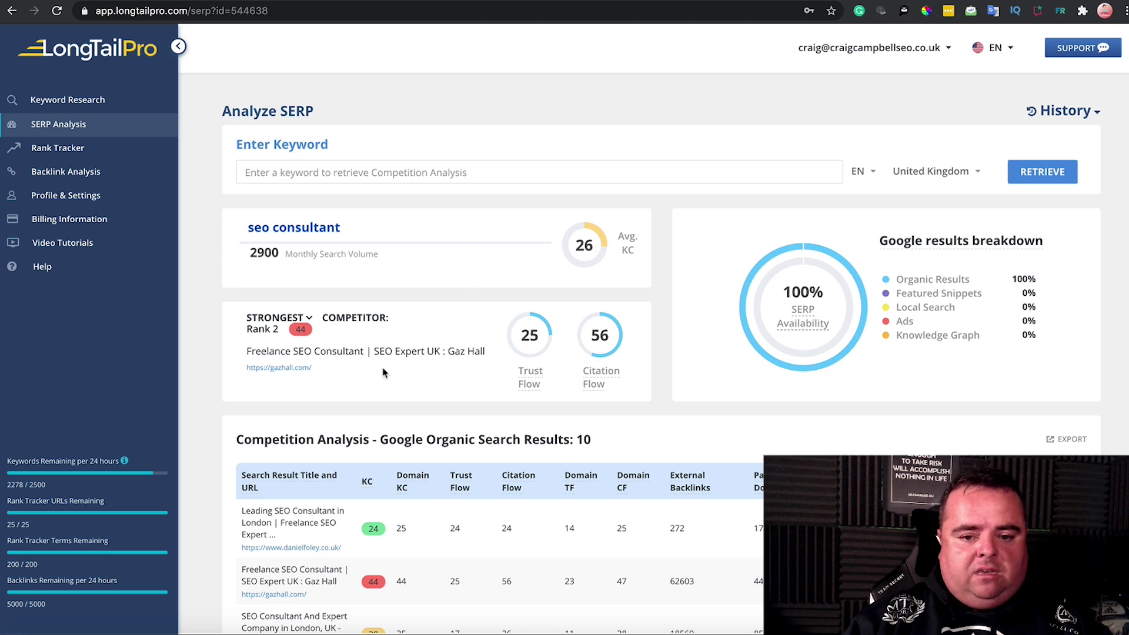
scroll(385, 374, "down", 2)
scroll(382, 373, "down", 2)
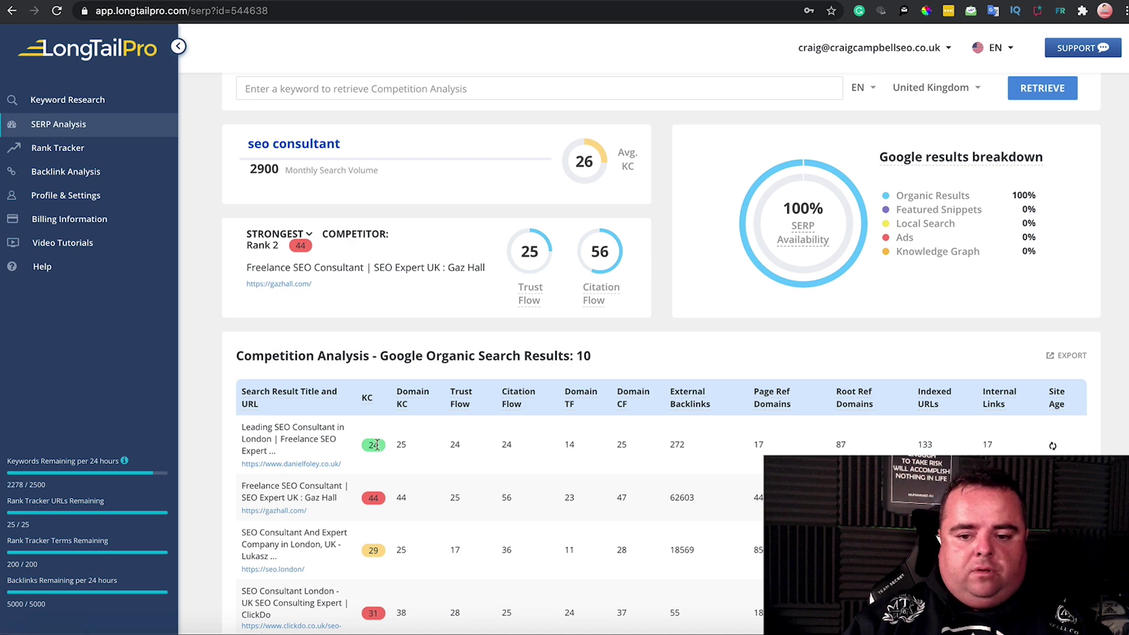
scroll(377, 445, "down", 4)
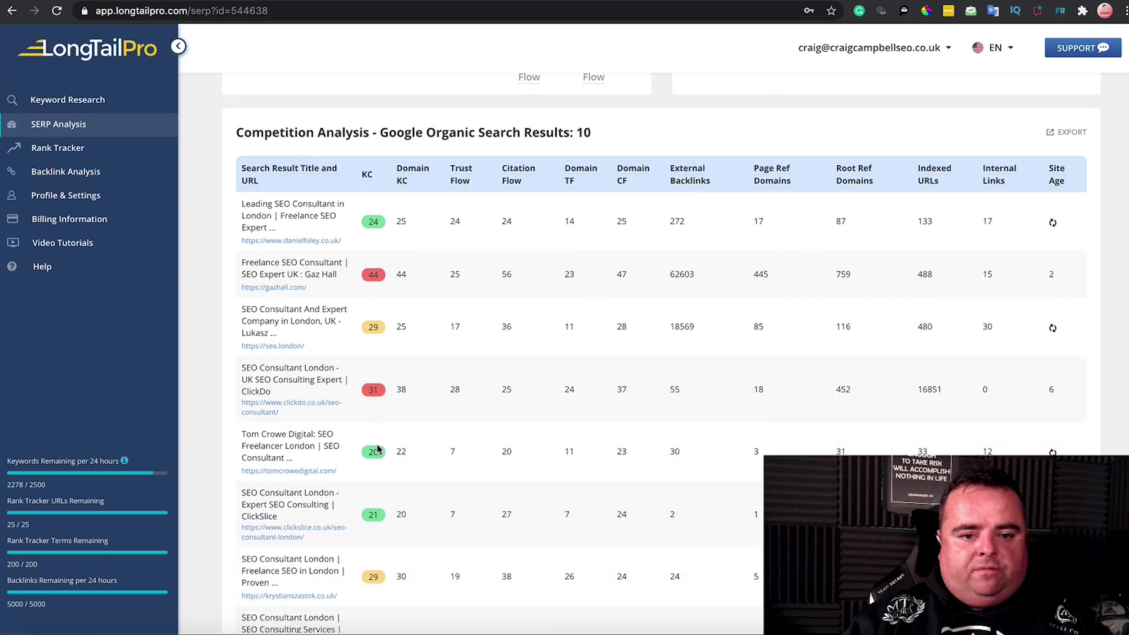
scroll(327, 236, "down", 1)
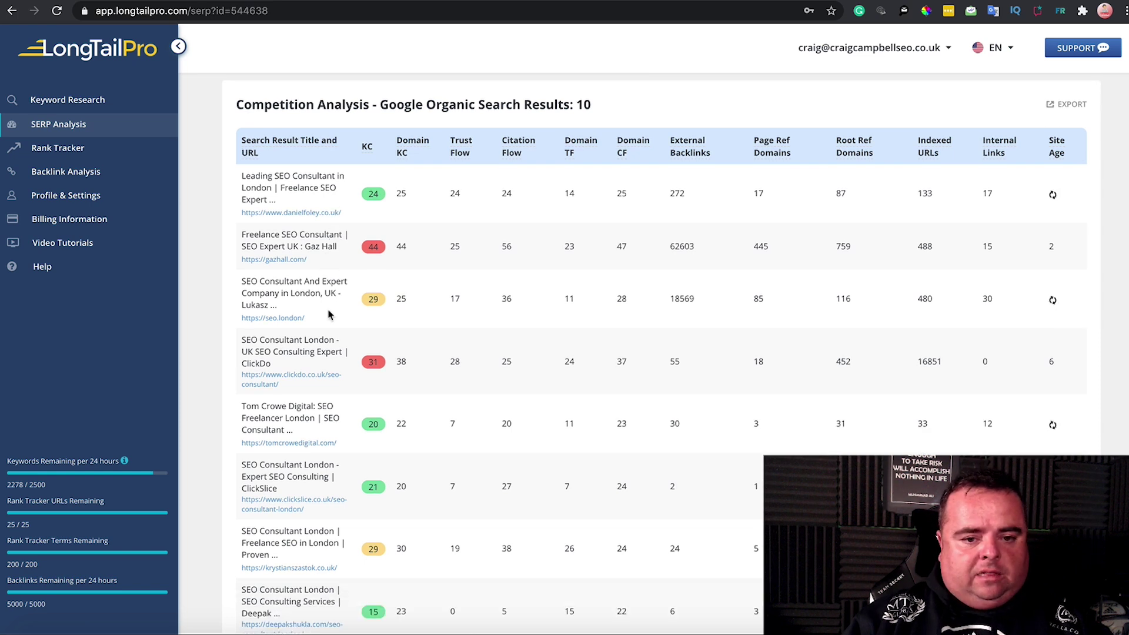
scroll(329, 315, "down", 6)
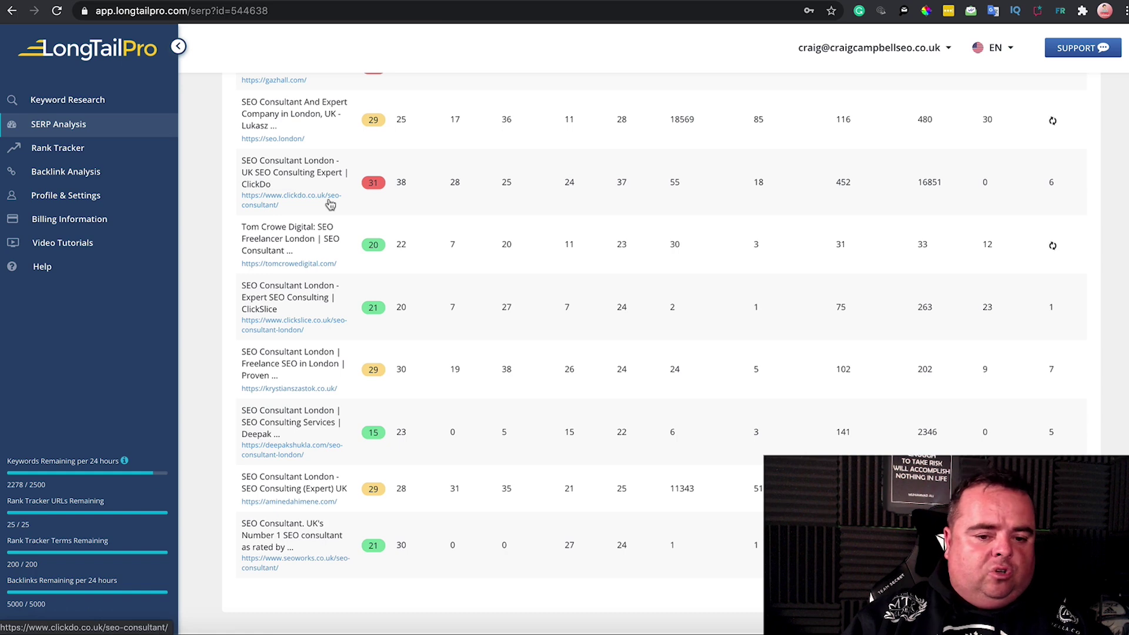
scroll(330, 204, "up", 9)
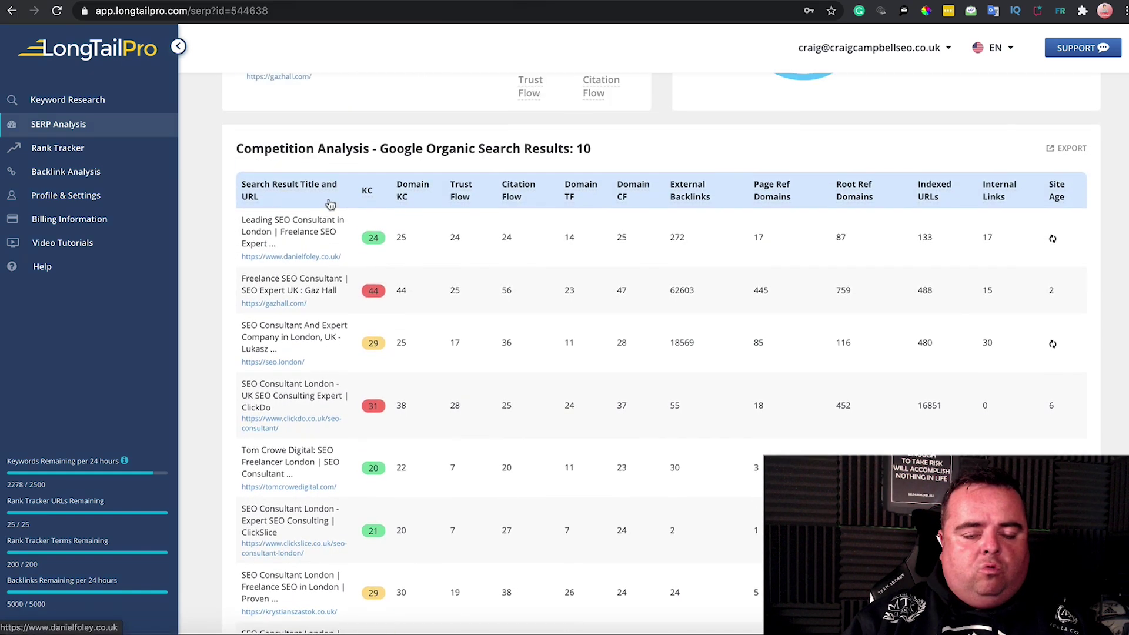
scroll(329, 200, "up", 2)
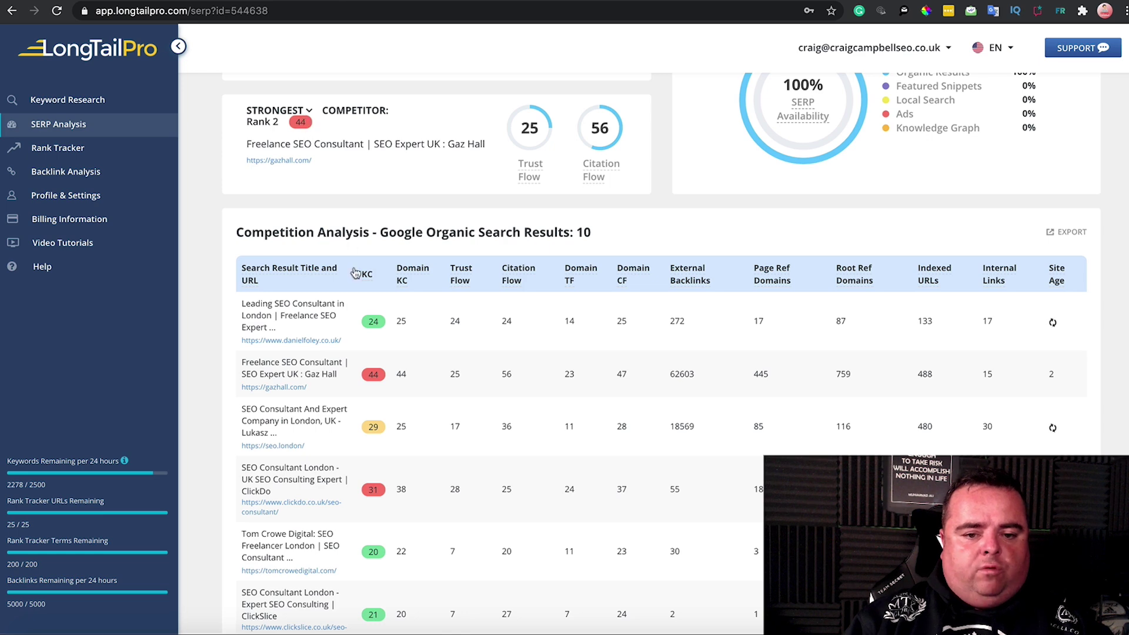
scroll(381, 532, "down", 5)
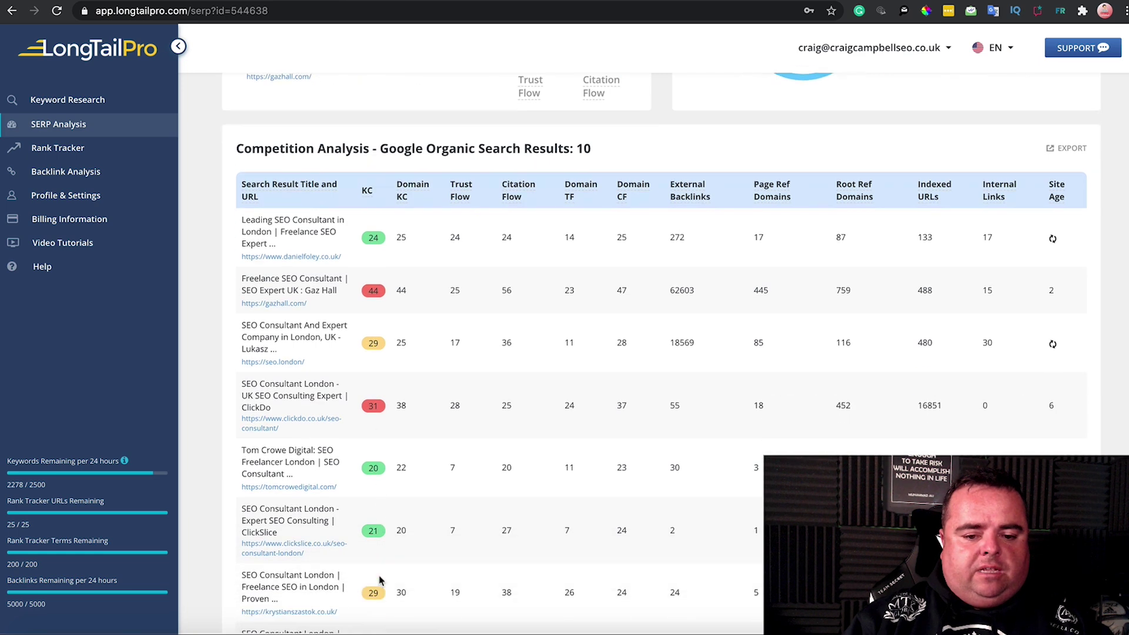
scroll(379, 581, "up", 1)
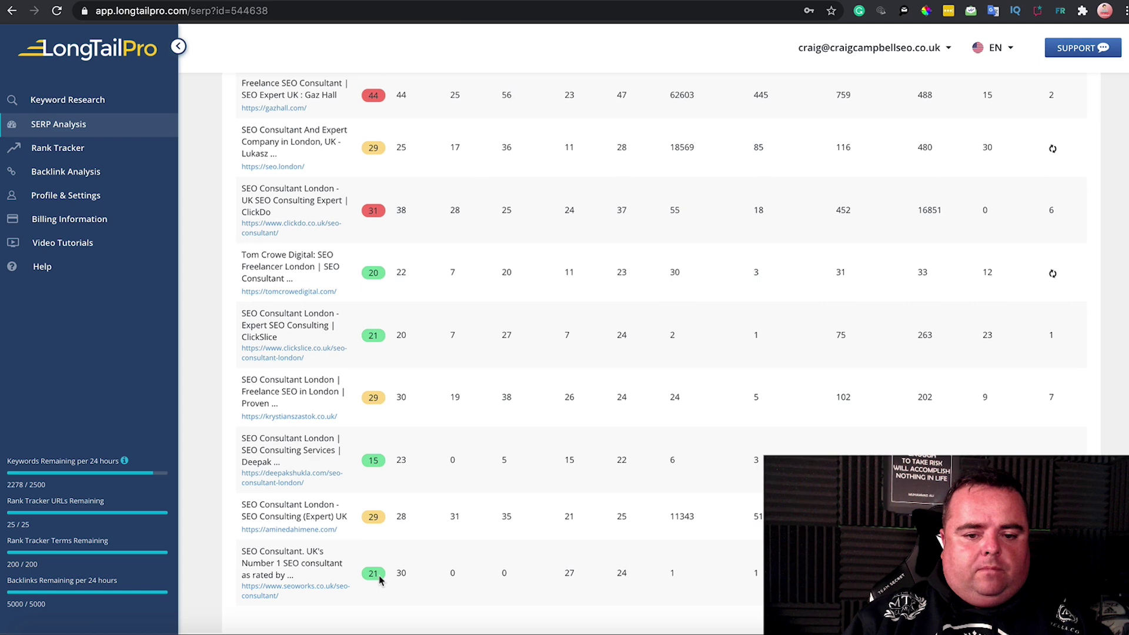
scroll(379, 537, "up", 4)
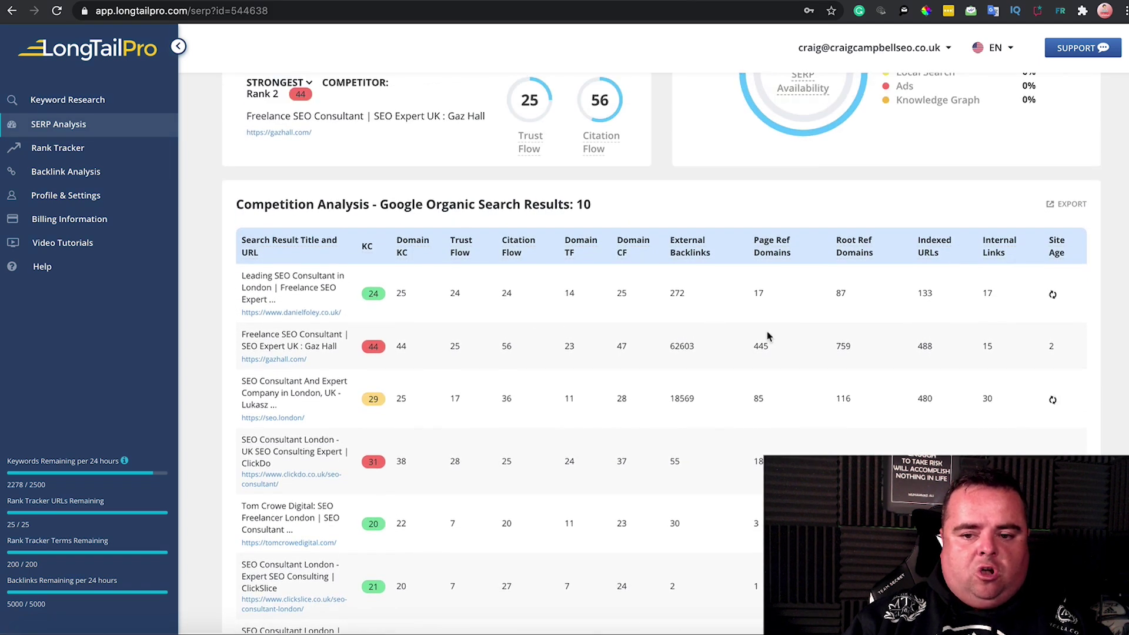
scroll(557, 245, "up", 1)
scroll(558, 245, "up", 1)
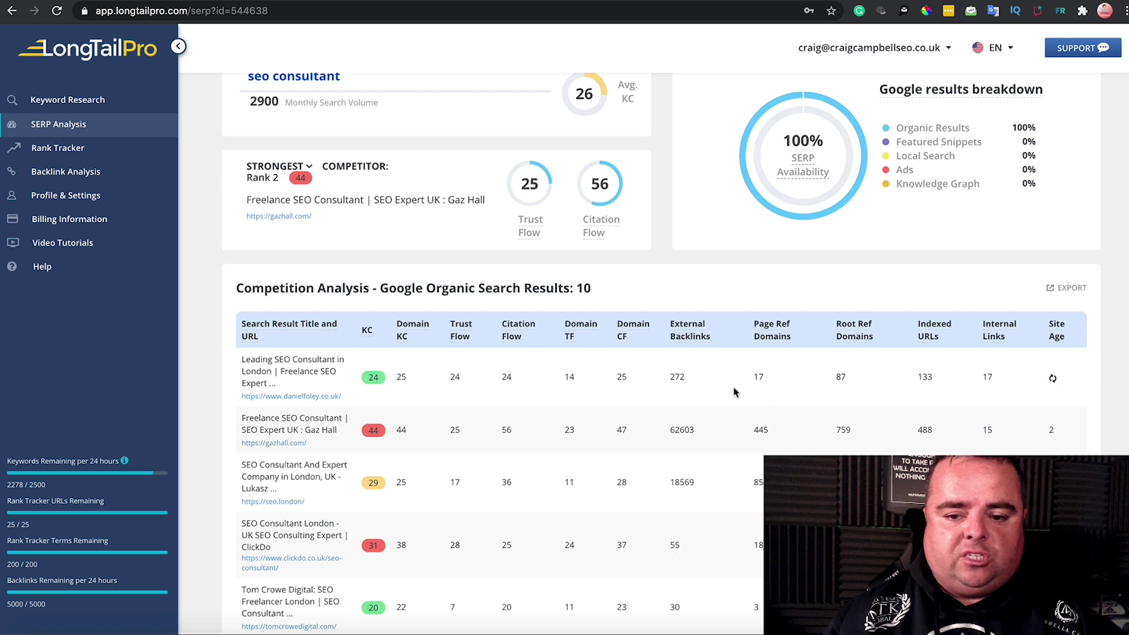
scroll(705, 386, "up", 1)
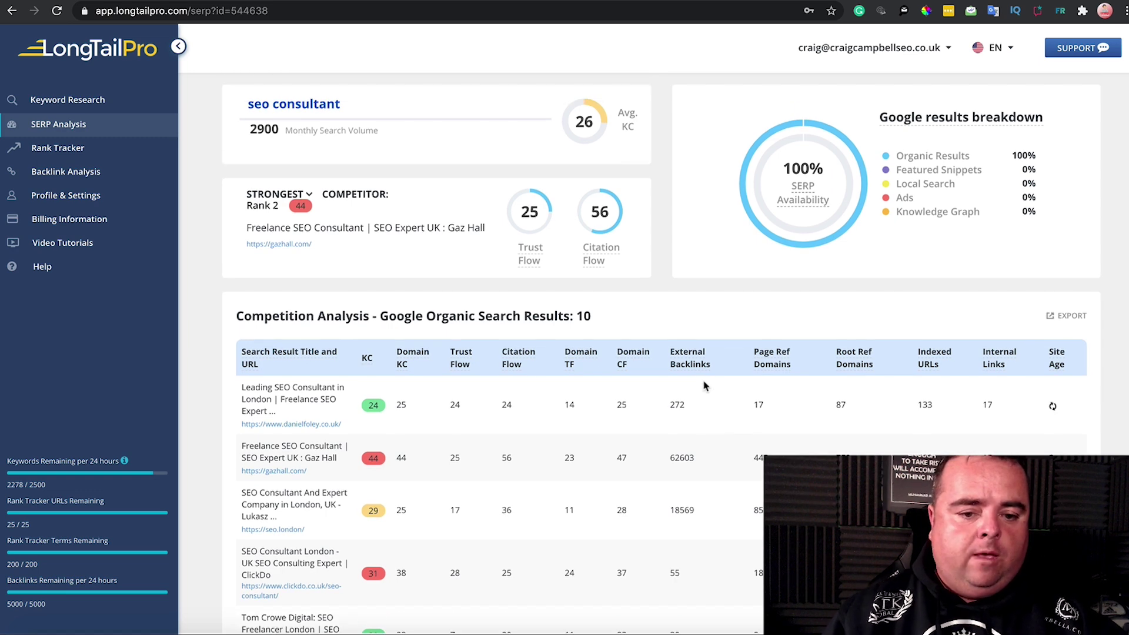
scroll(705, 386, "up", 3)
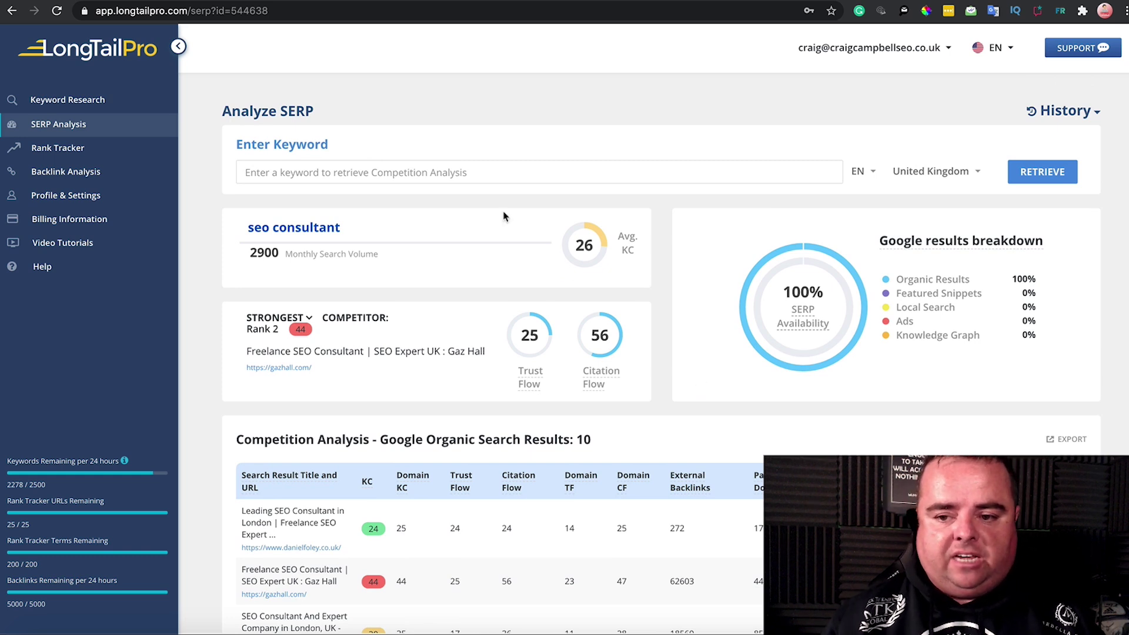
- Check the SERP keyword field and United Kingdom country list, then return to Keyword Research
left_click(363, 171)
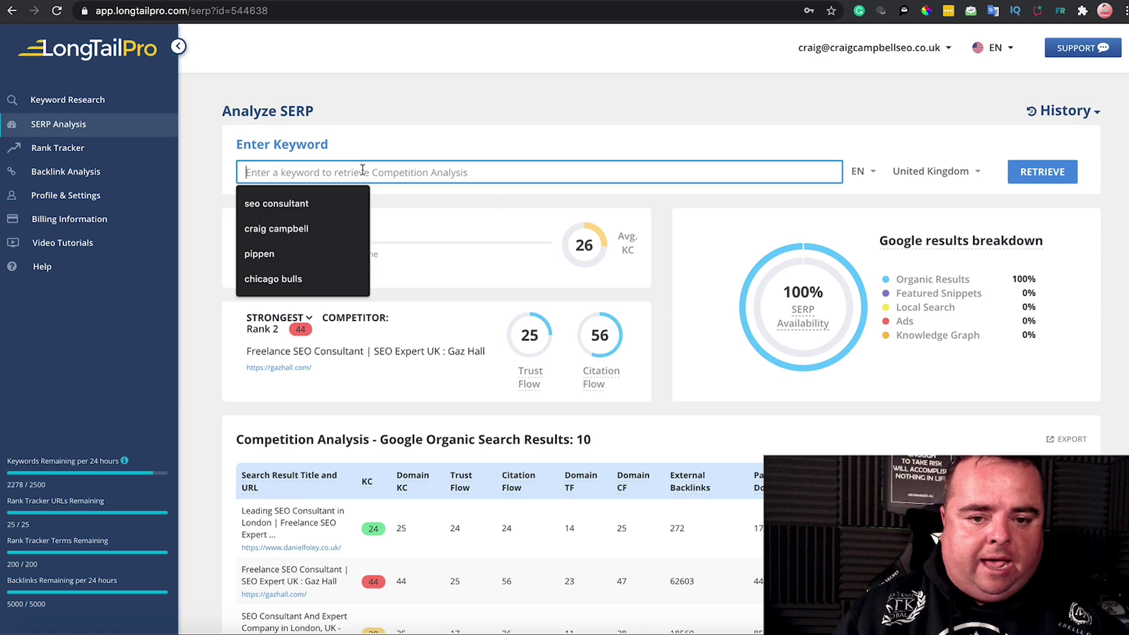
left_click(941, 172)
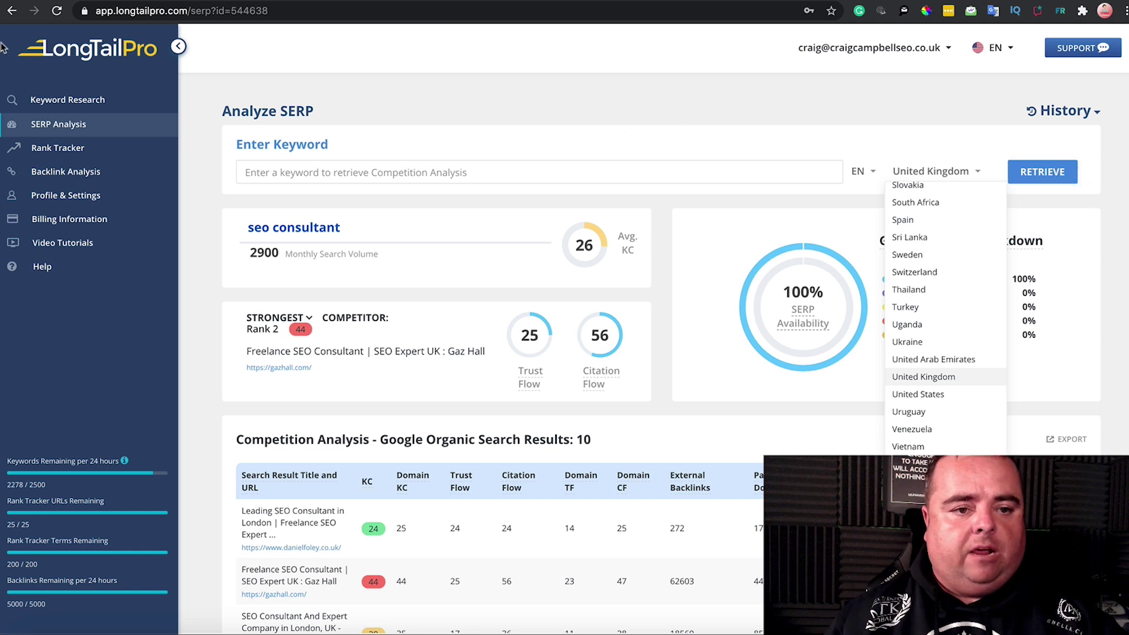
left_click(66, 108)
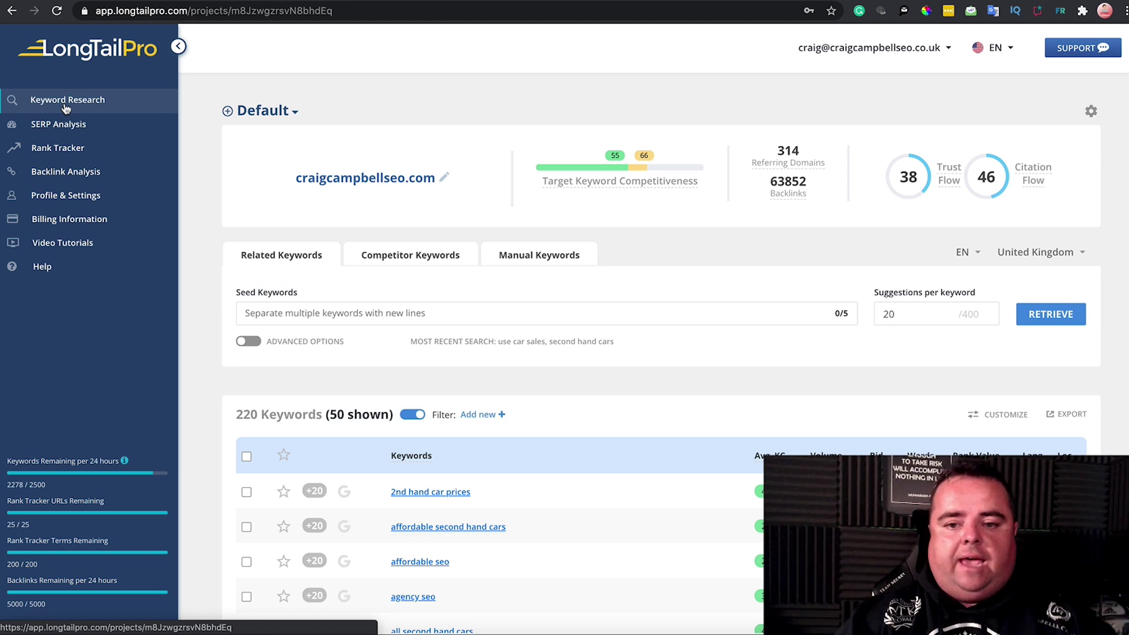
- Try the seed and manual keyword inputs, then switch to the Competitor Keywords form
left_click(381, 315)
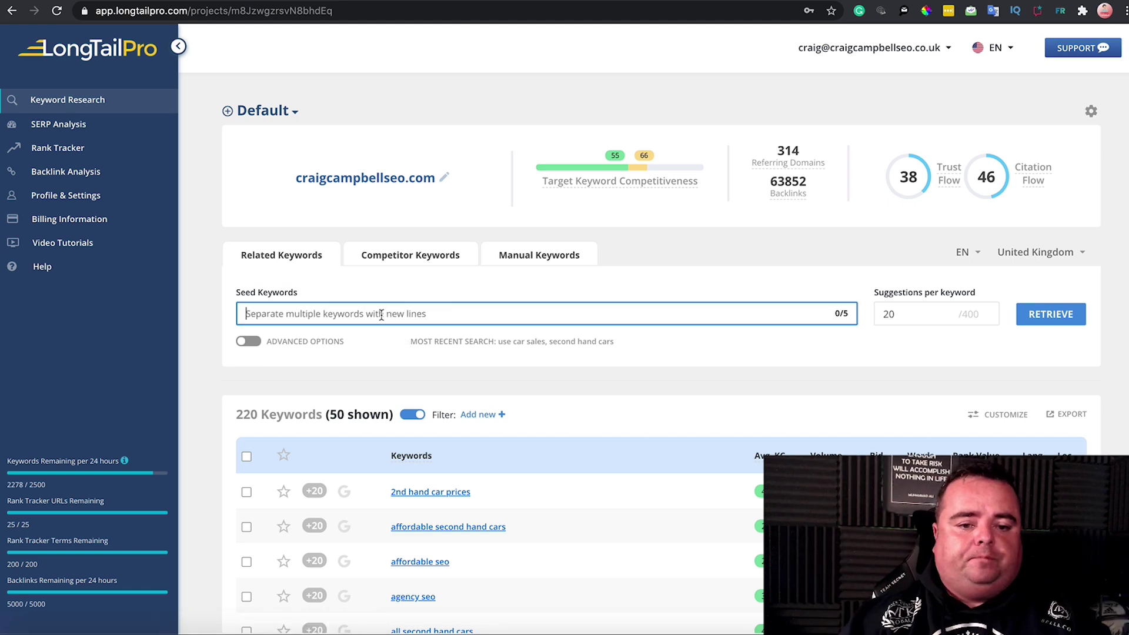
left_click(305, 255)
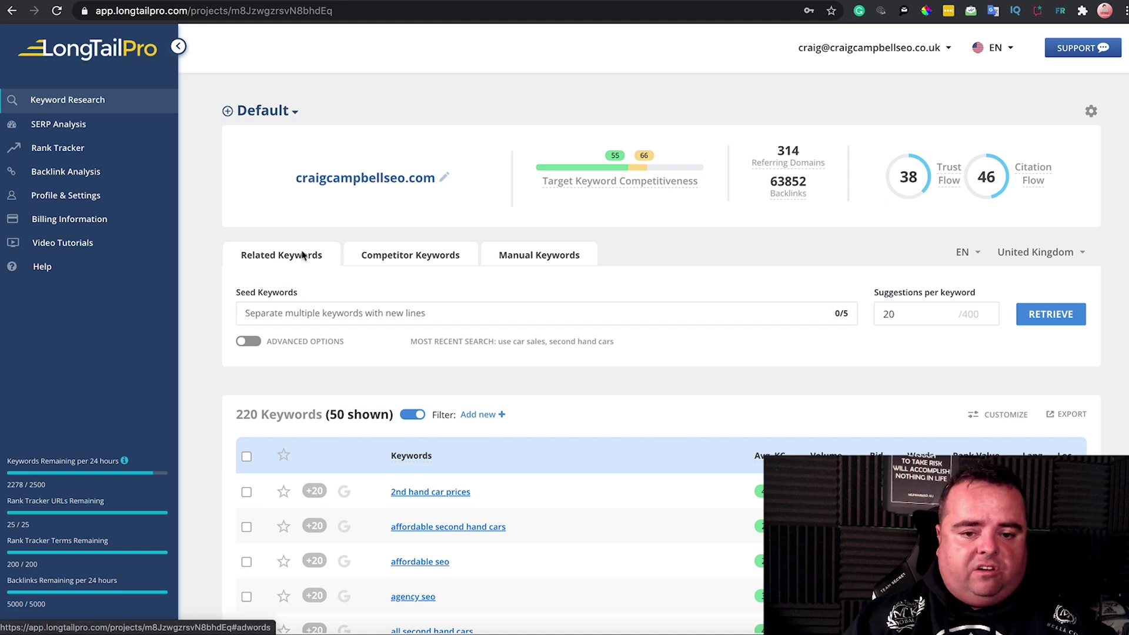
left_click(567, 264)
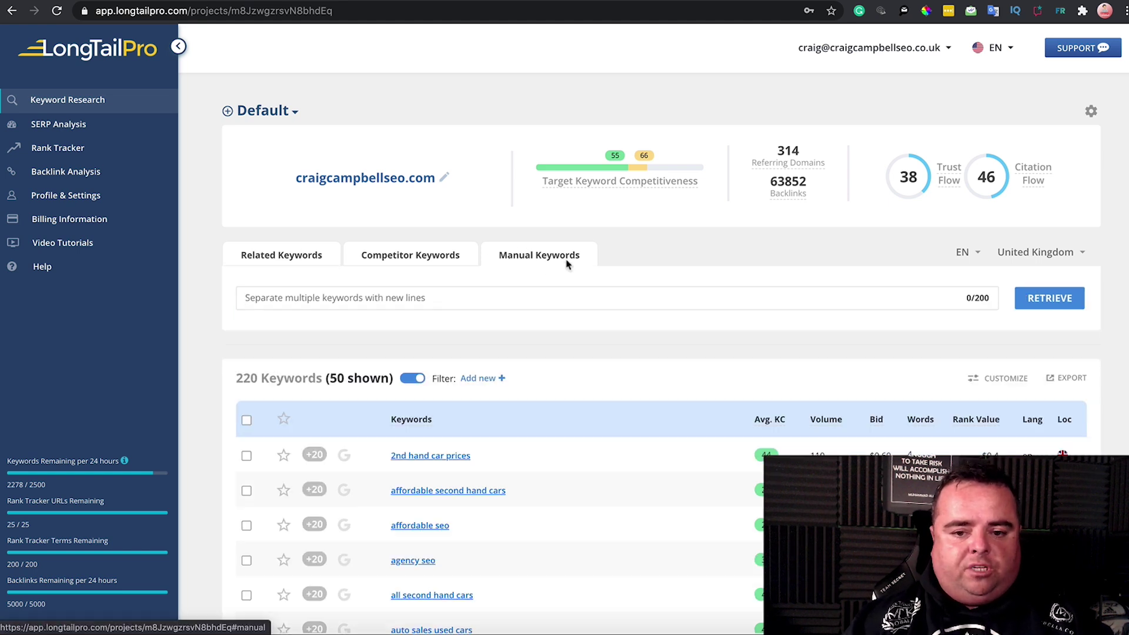
left_click(425, 298)
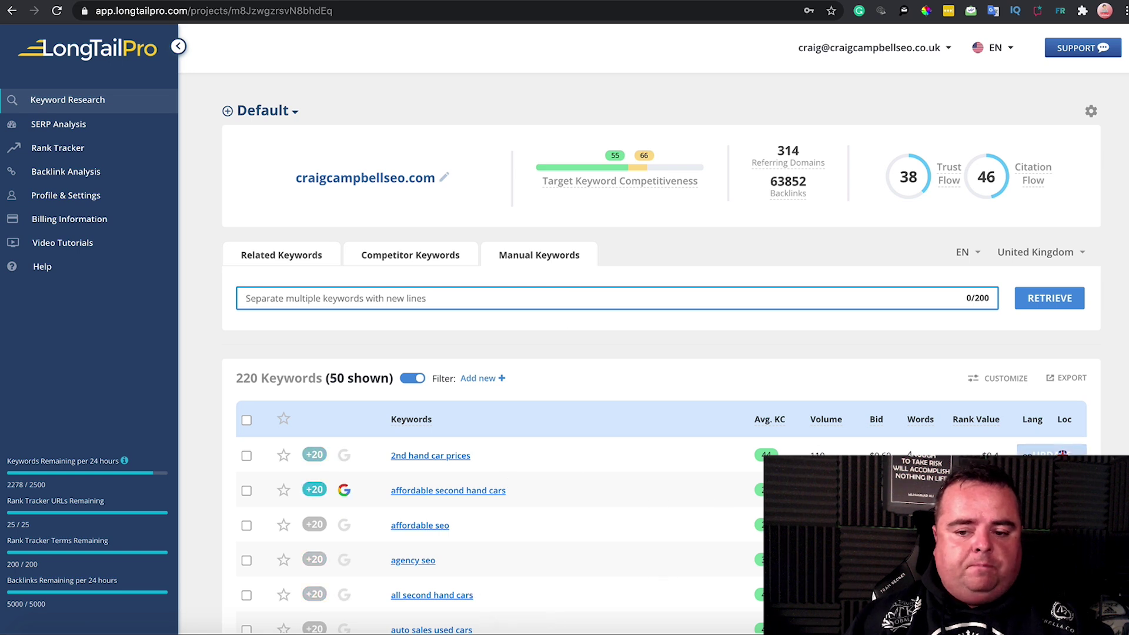
left_click(423, 256)
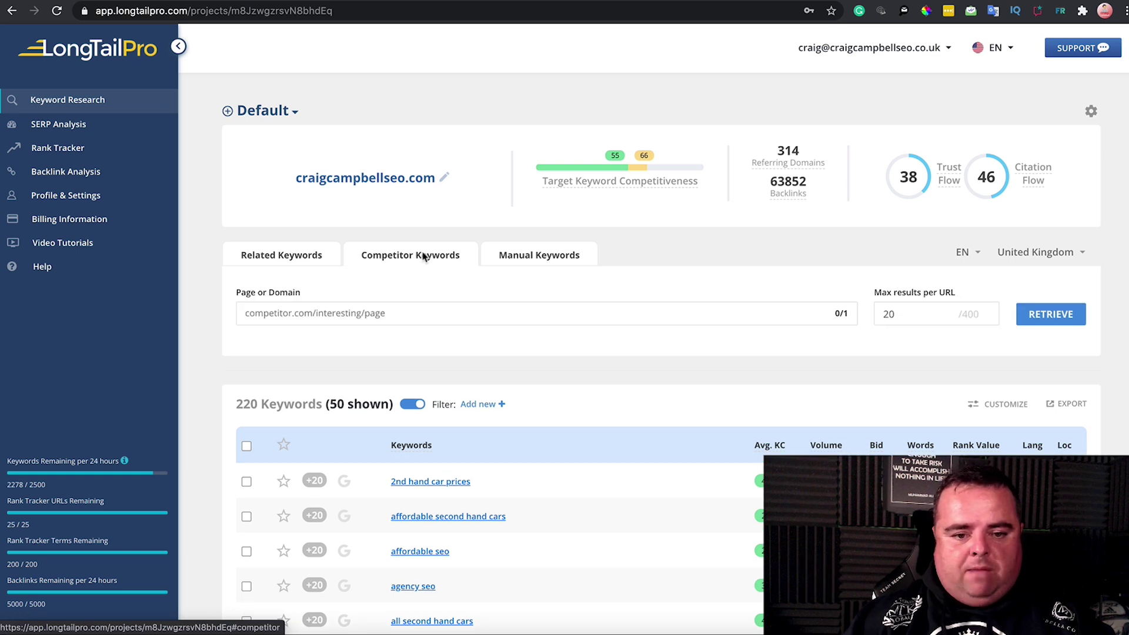
- Paste the competitor's /seo/keywords/ article URL as the page and request its keywords
left_click(428, 311)
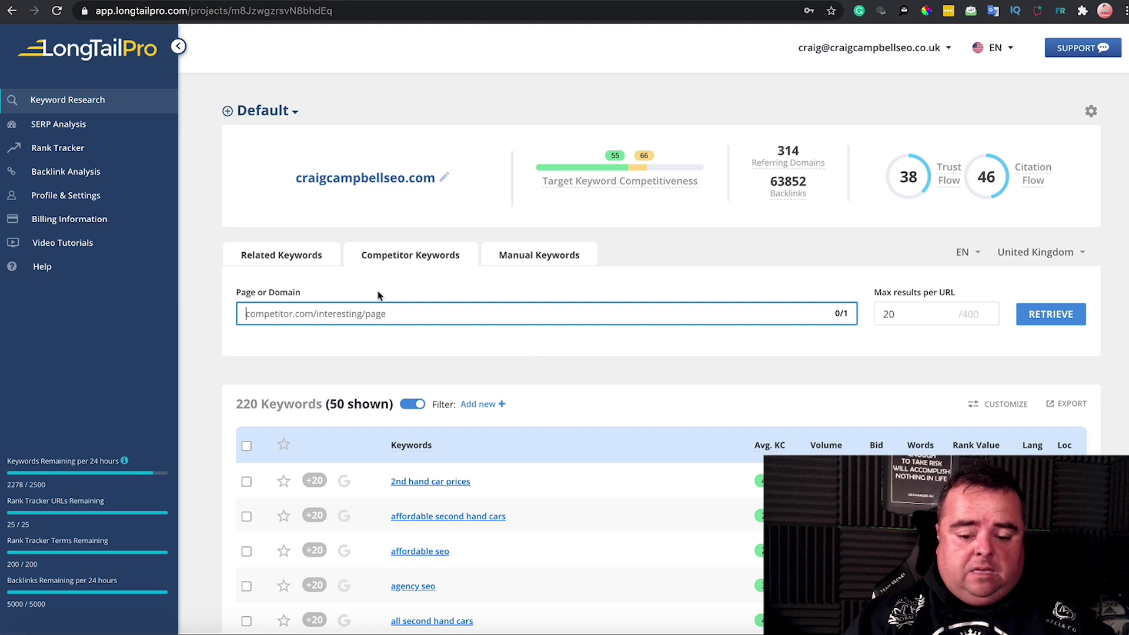
type("https://www.matthewwoodward.co.uk/seo/keywords/")
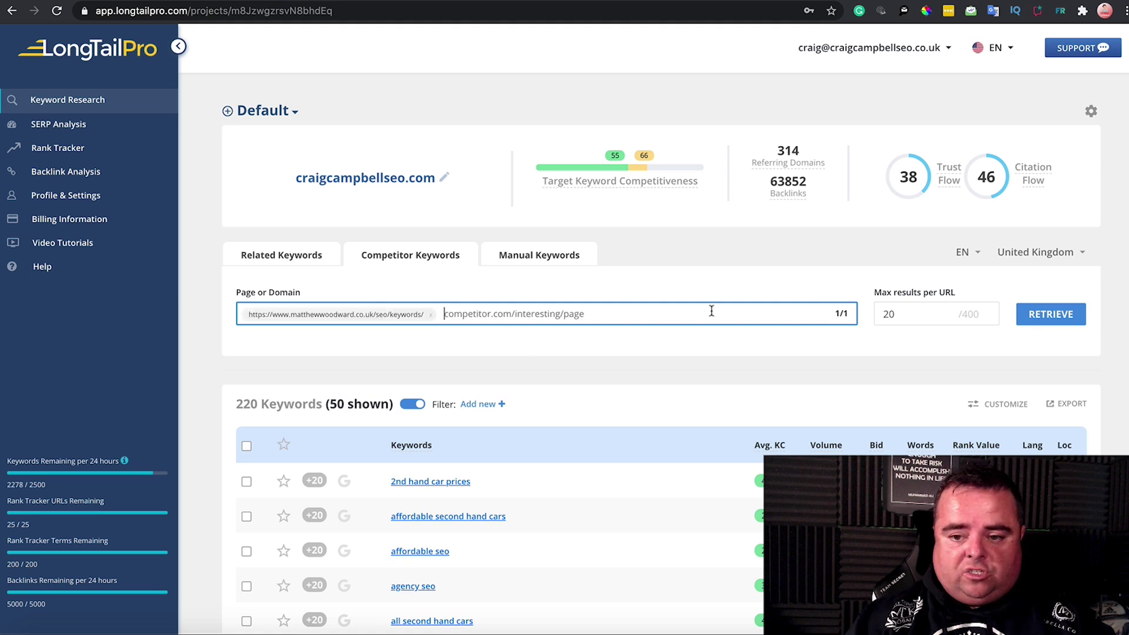
left_click(1054, 314)
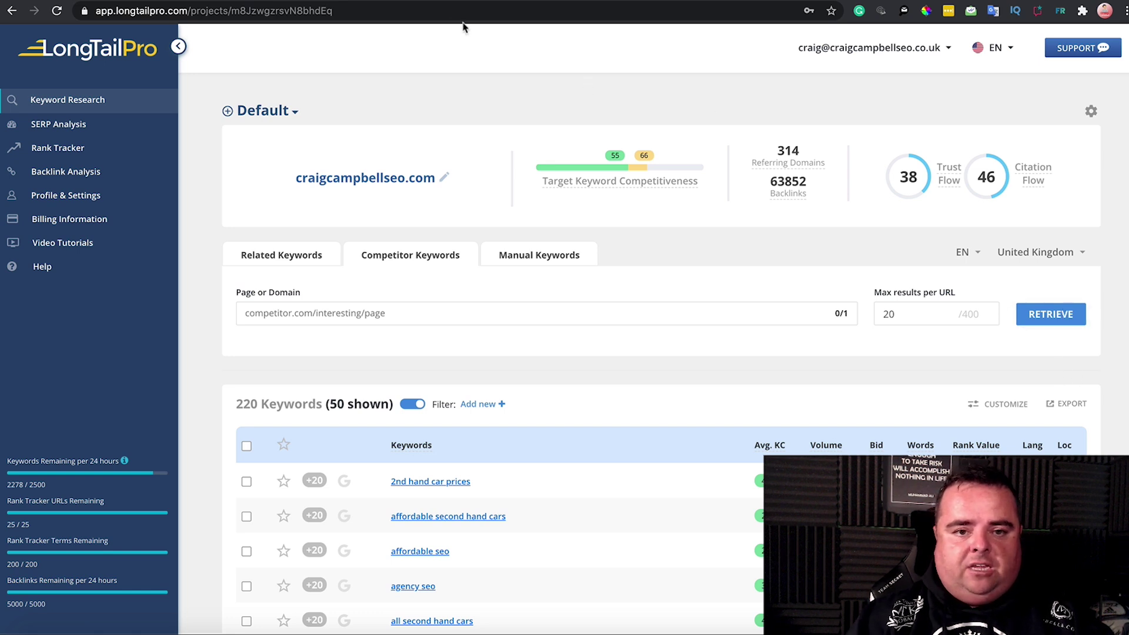
- Reload the project, paste the competitor URL into Competitor Keywords, and retrieve its 20 keywords
left_click(373, 11)
key("Return")
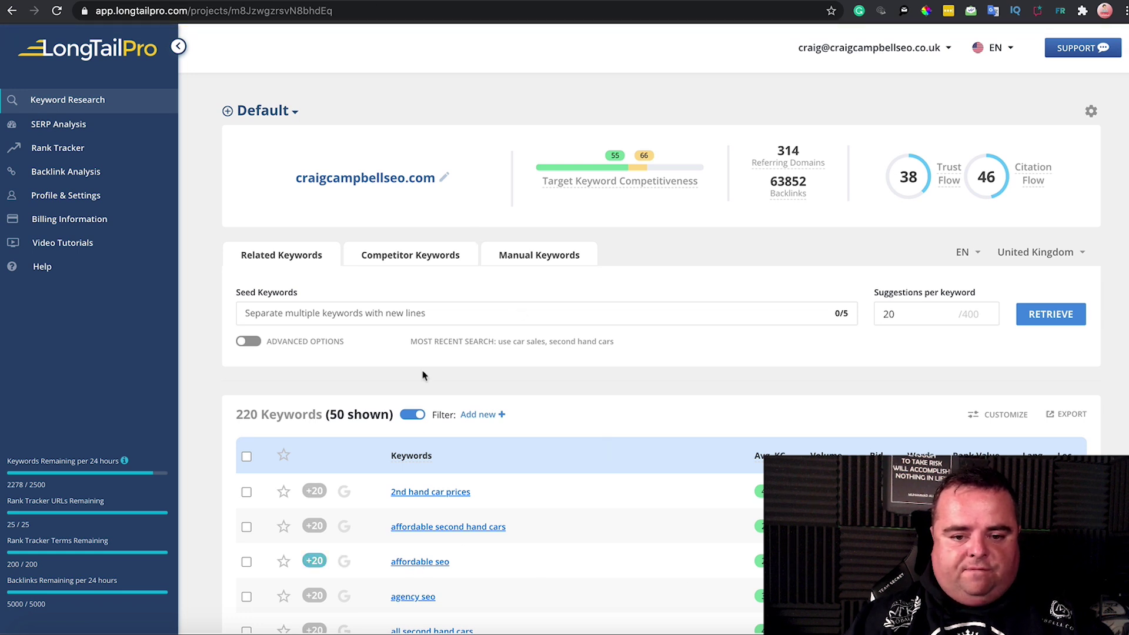
left_click(413, 255)
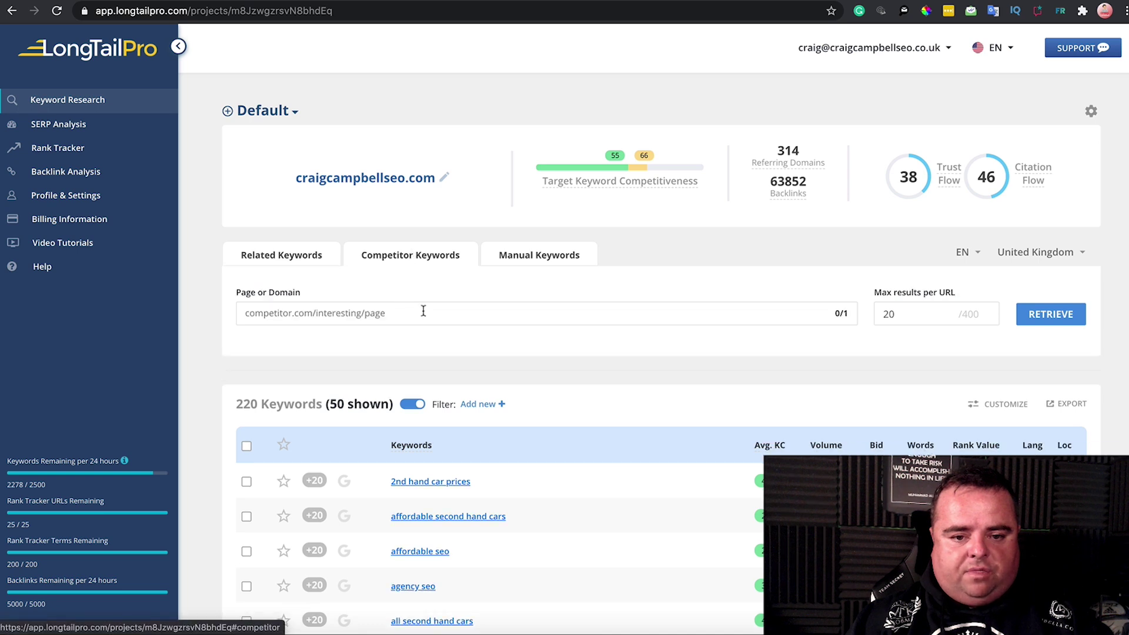
left_click(415, 313)
key("ctrl+v")
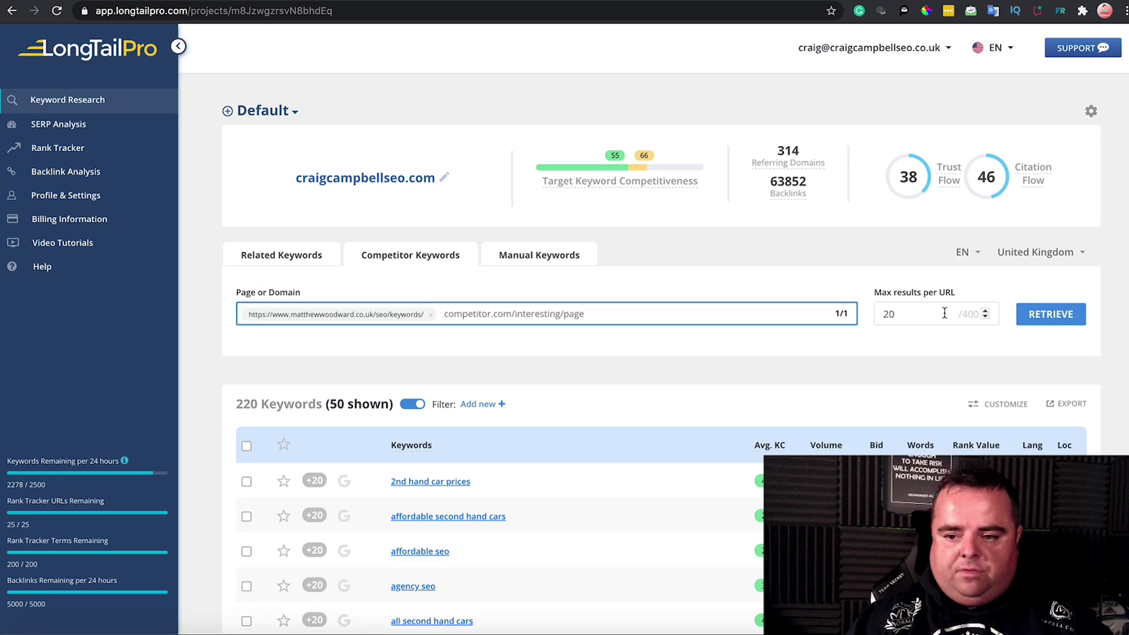
left_click(1043, 318)
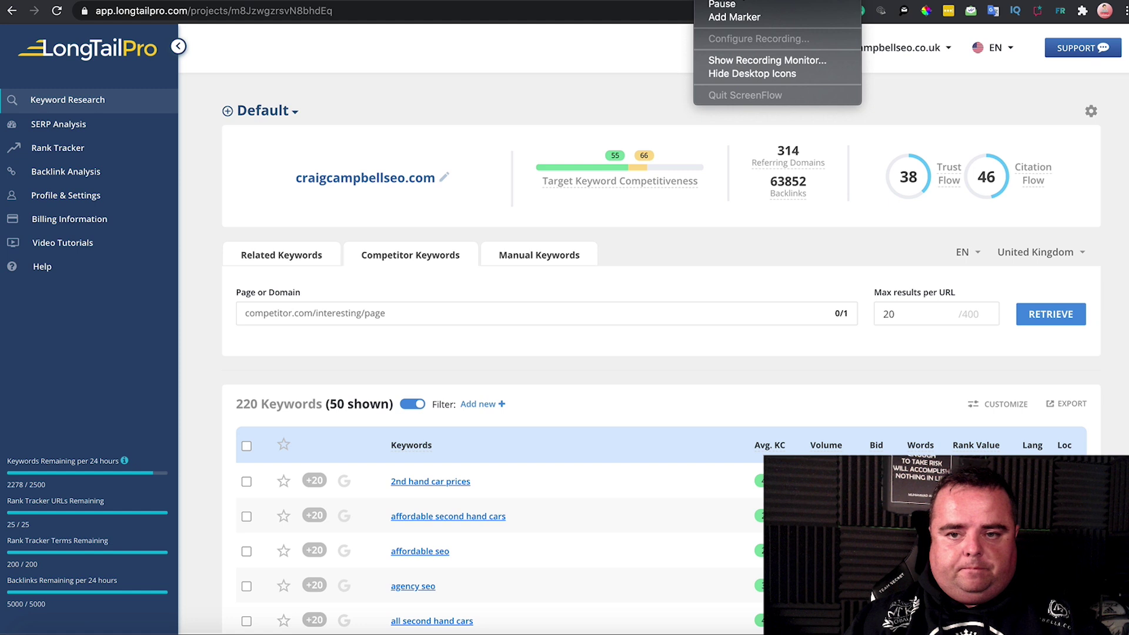
left_click(736, 24)
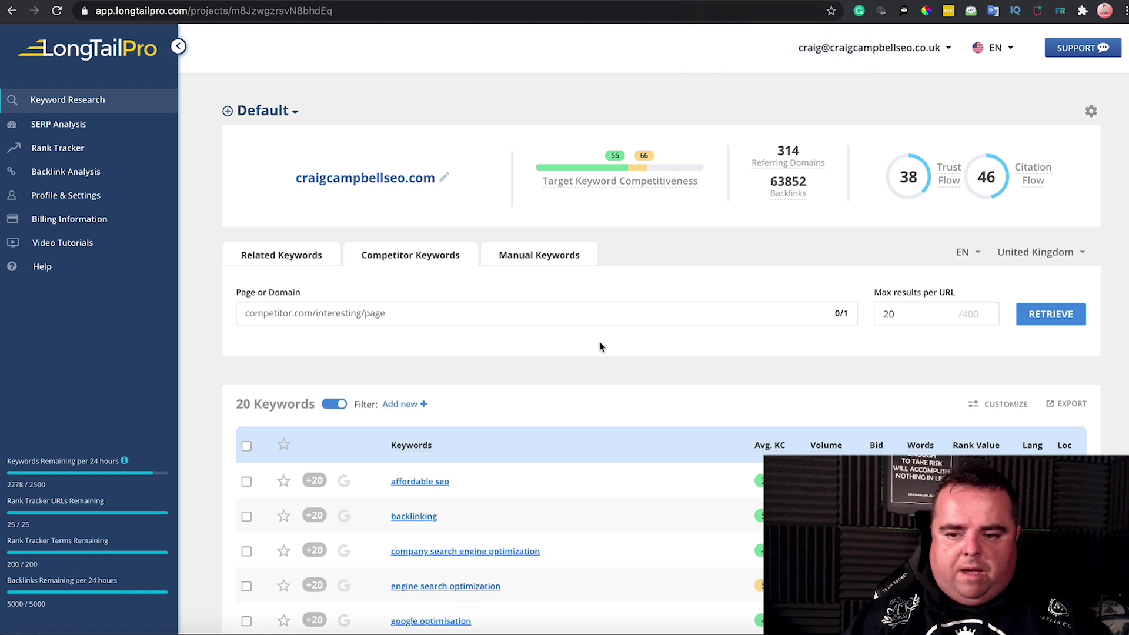
scroll(600, 347, "down", 2)
scroll(600, 346, "down", 8)
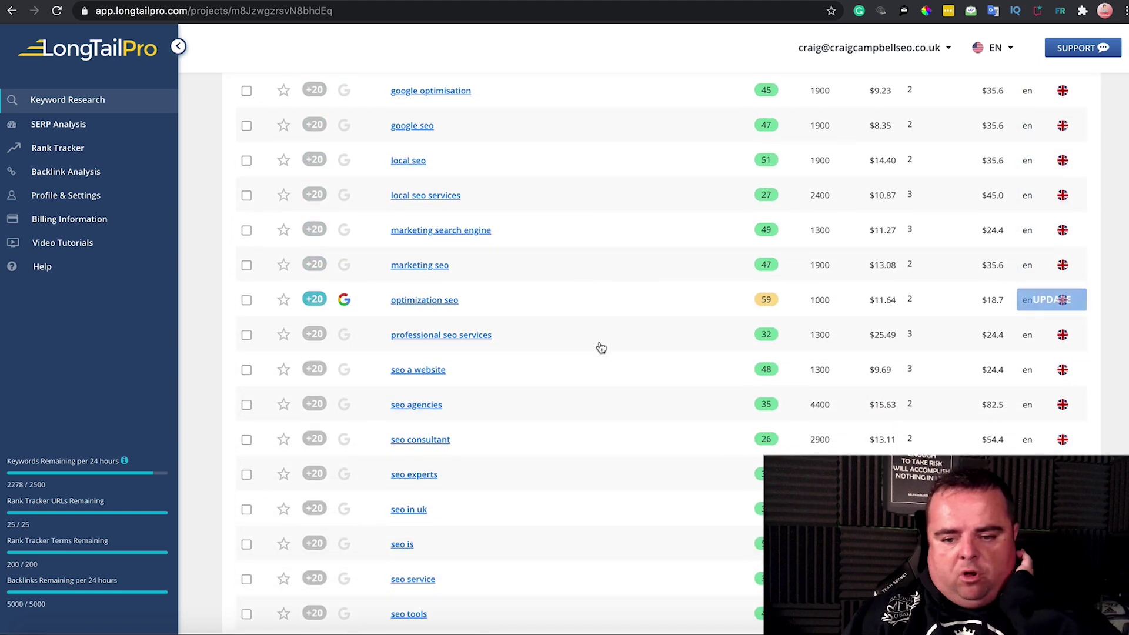
scroll(600, 347, "up", 4)
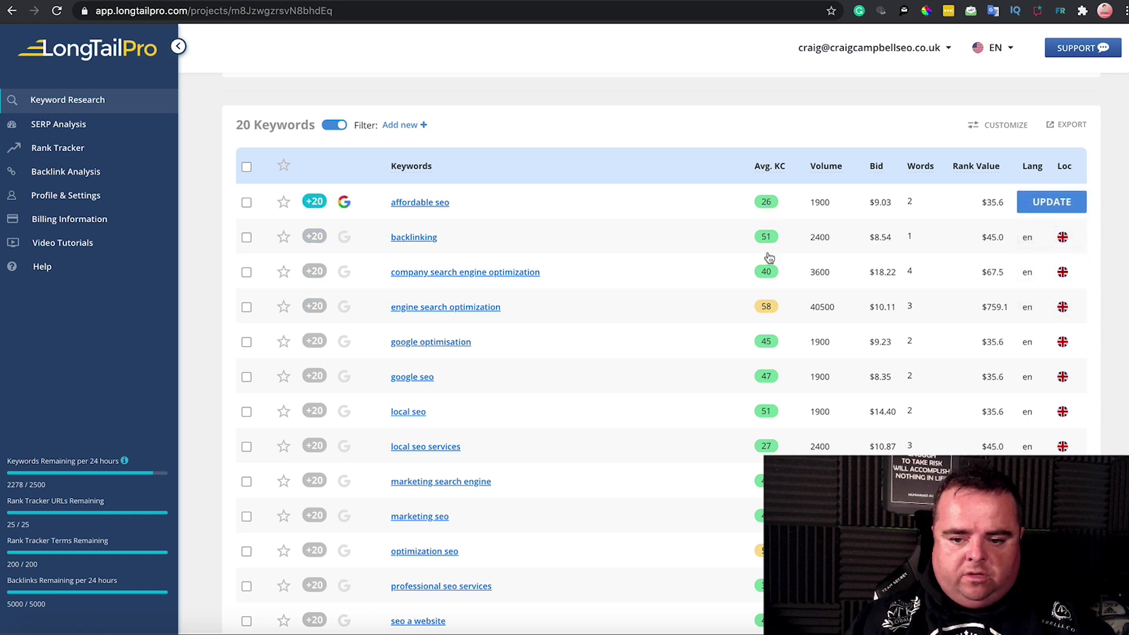
scroll(329, 508, "down", 2)
scroll(315, 541, "down", 3)
scroll(315, 541, "up", 1)
scroll(683, 412, "up", 10)
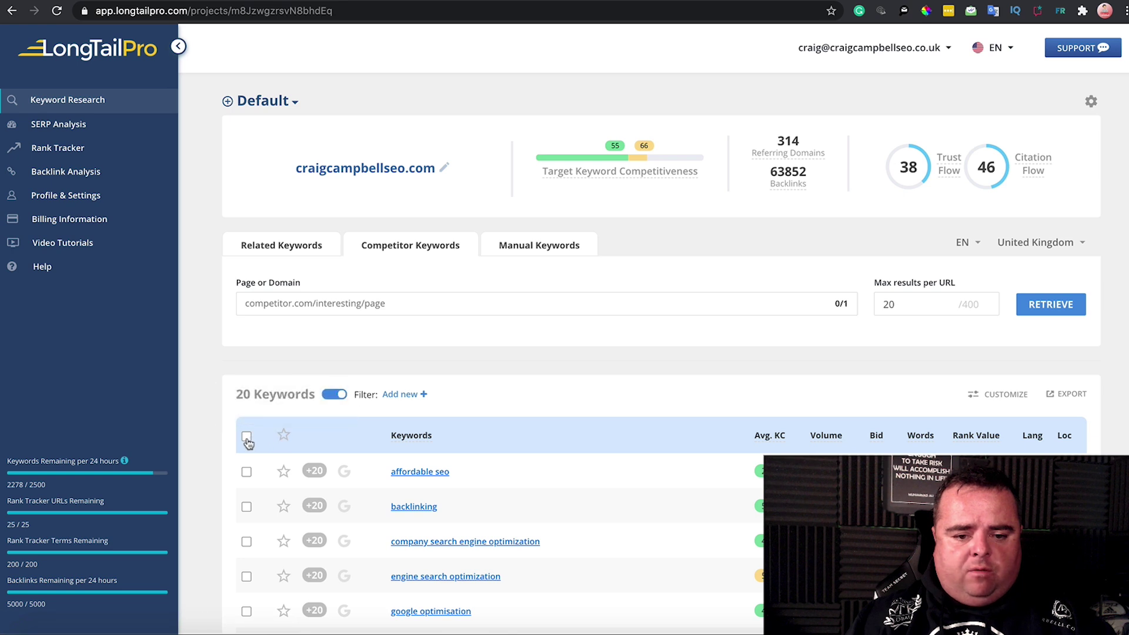
- Select all 20 competitor keywords and delete them, confirming both deletion prompts
left_click(247, 472)
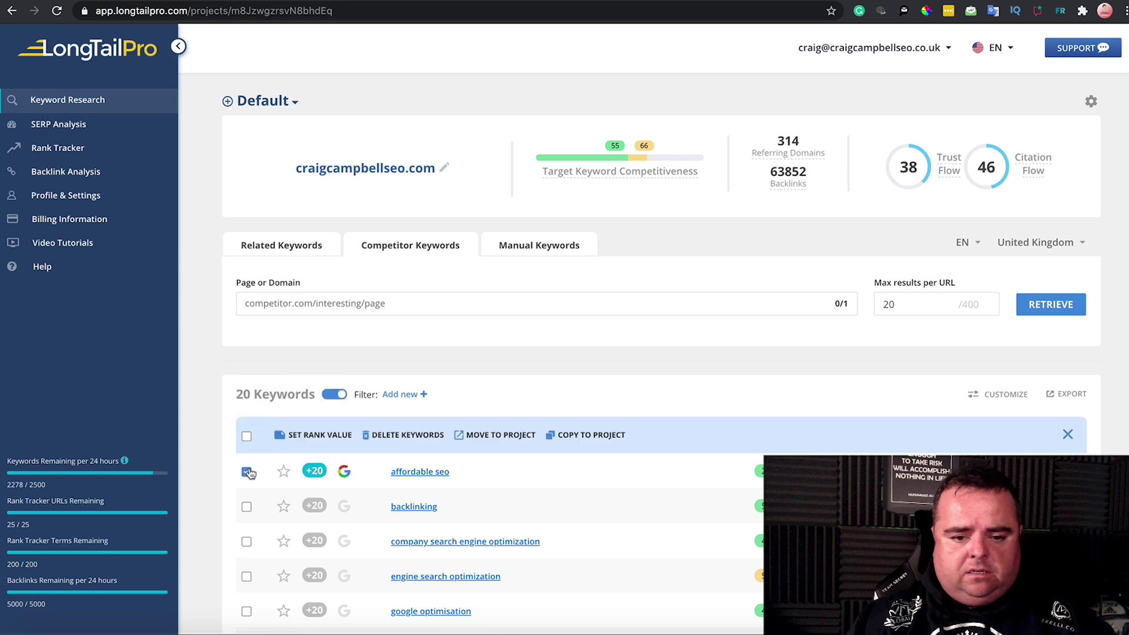
left_click(246, 438)
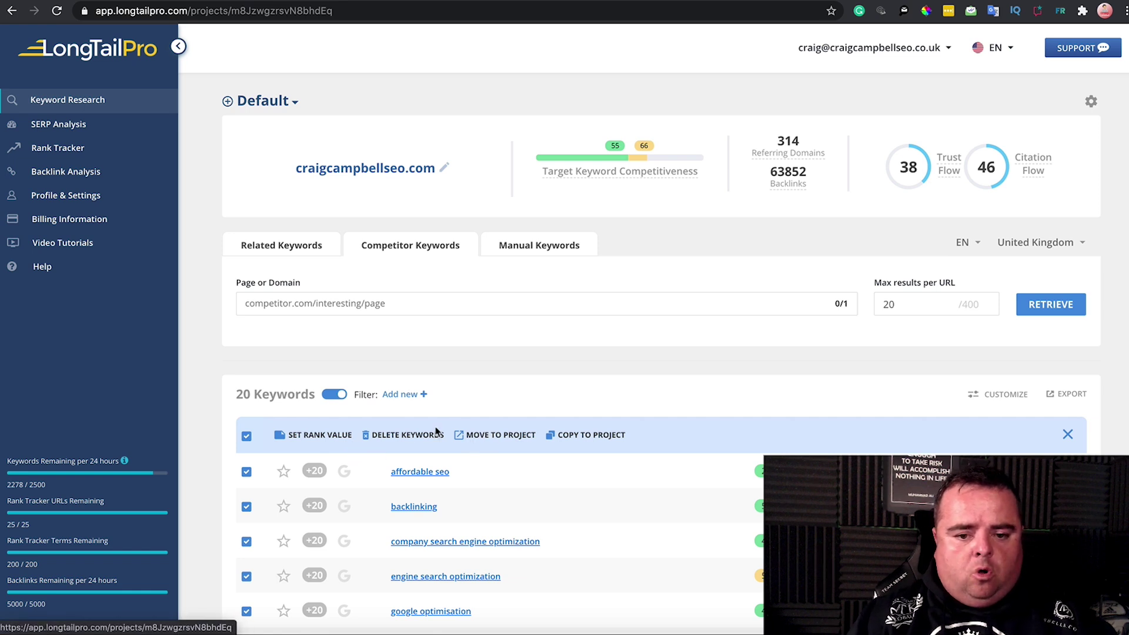
left_click(247, 437)
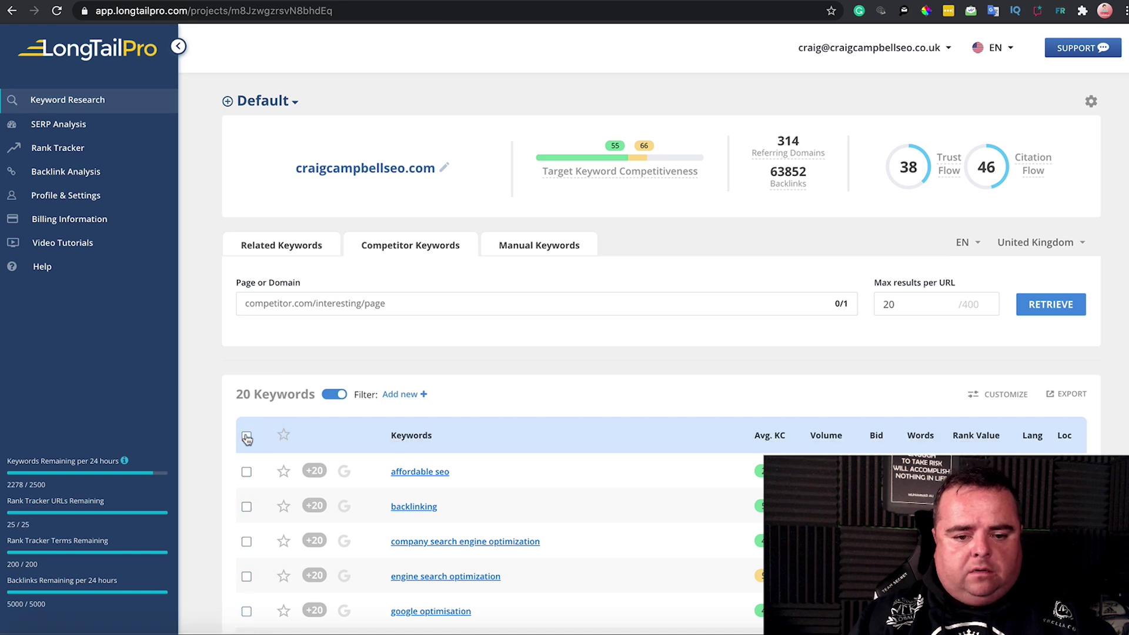
left_click(398, 302)
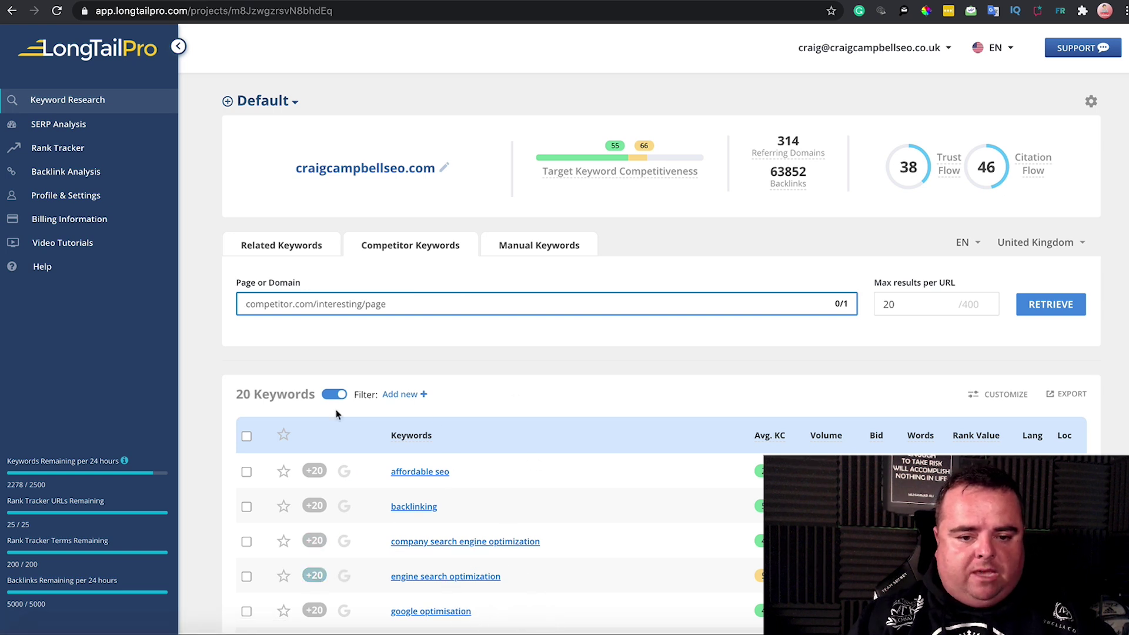
left_click(247, 439)
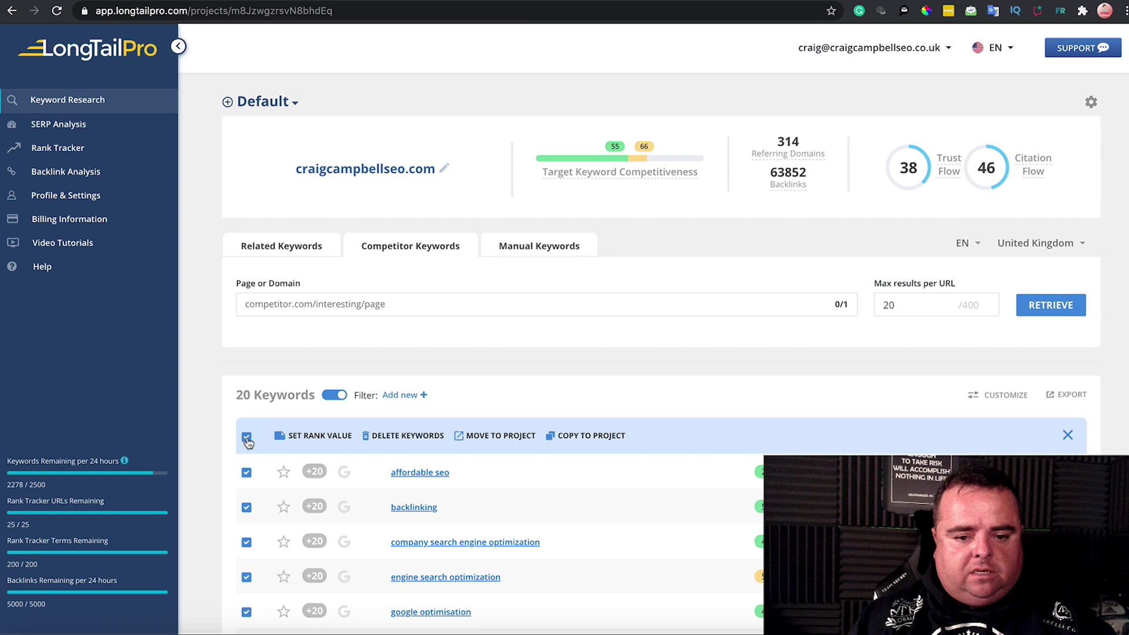
left_click(406, 436)
left_click(607, 353)
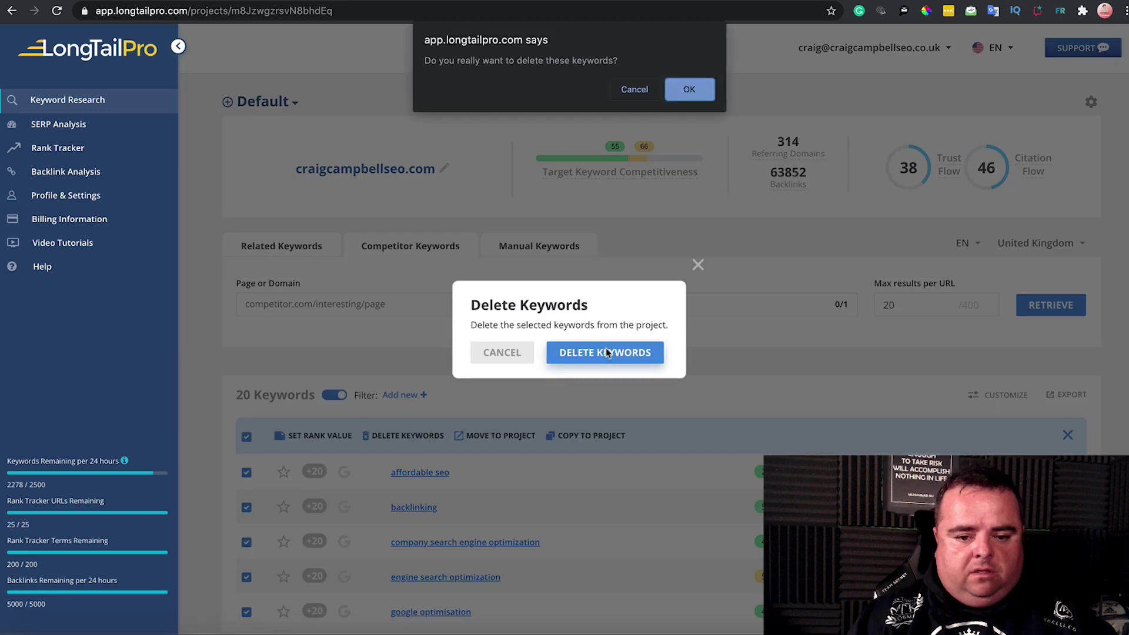
left_click(689, 89)
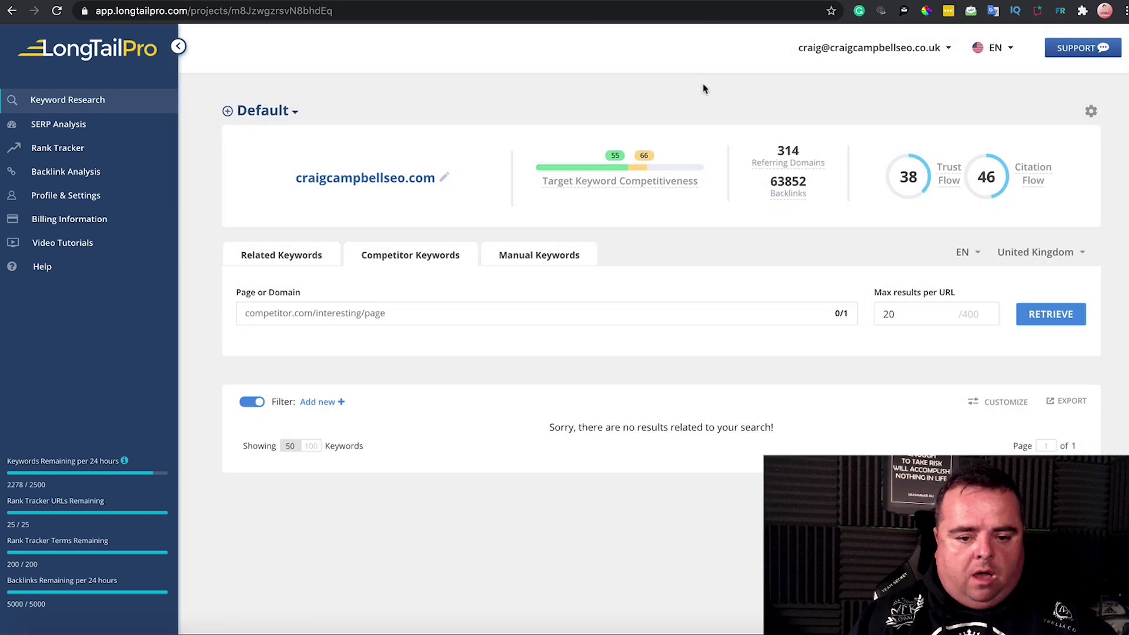
- Add 'seo consultant london' and 'seo agency london' as seeds, then start typing 'Seo london'
left_click(297, 254)
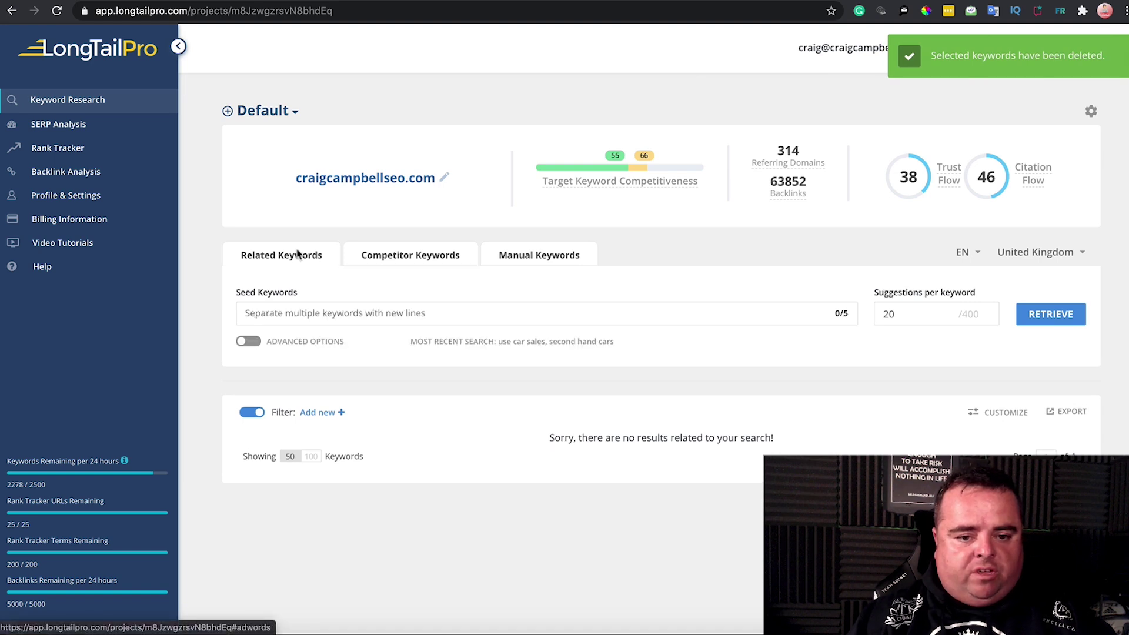
left_click(358, 315)
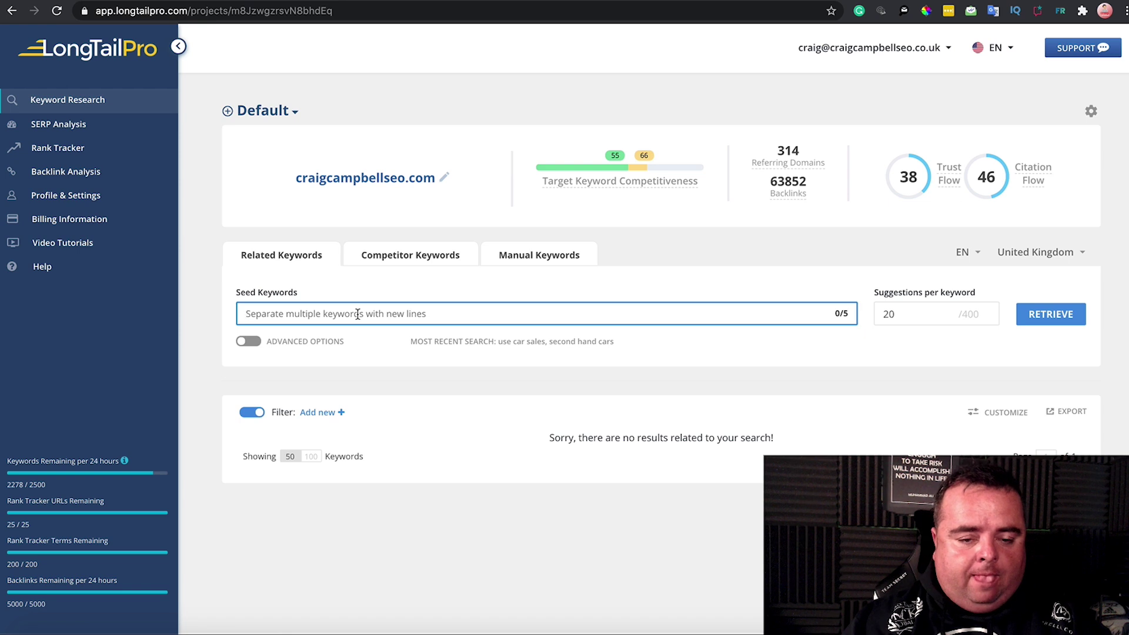
type("seo")
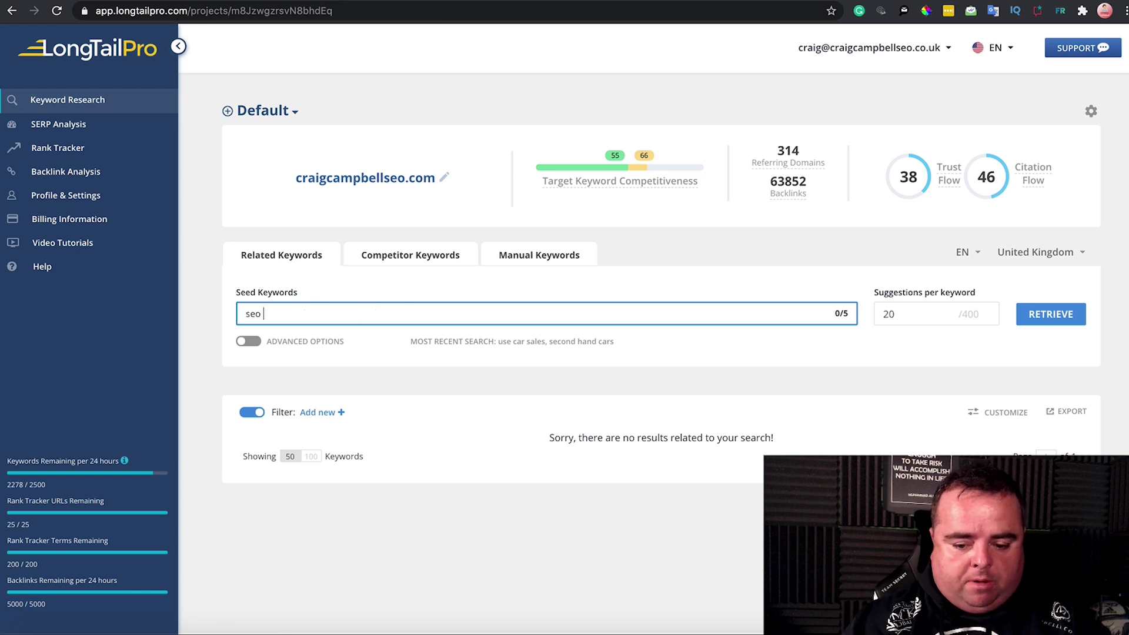
type(" consutlan")
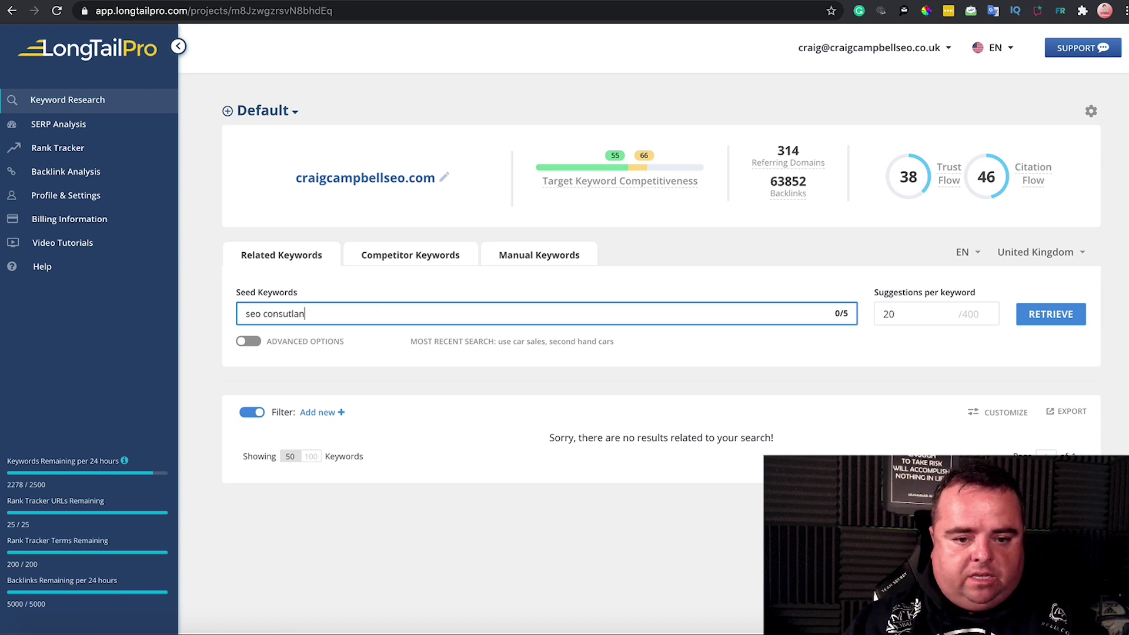
key("BackSpace")
key("BackSpace")
key("BackSpace")
key("BackSpace")
type("ltant london")
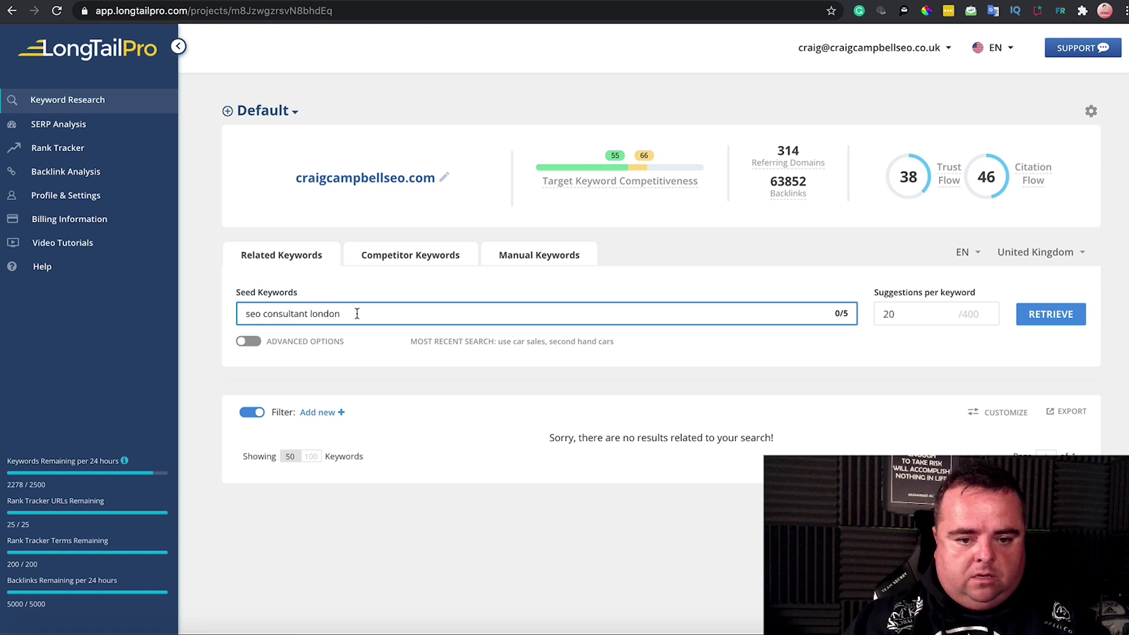
key("Return")
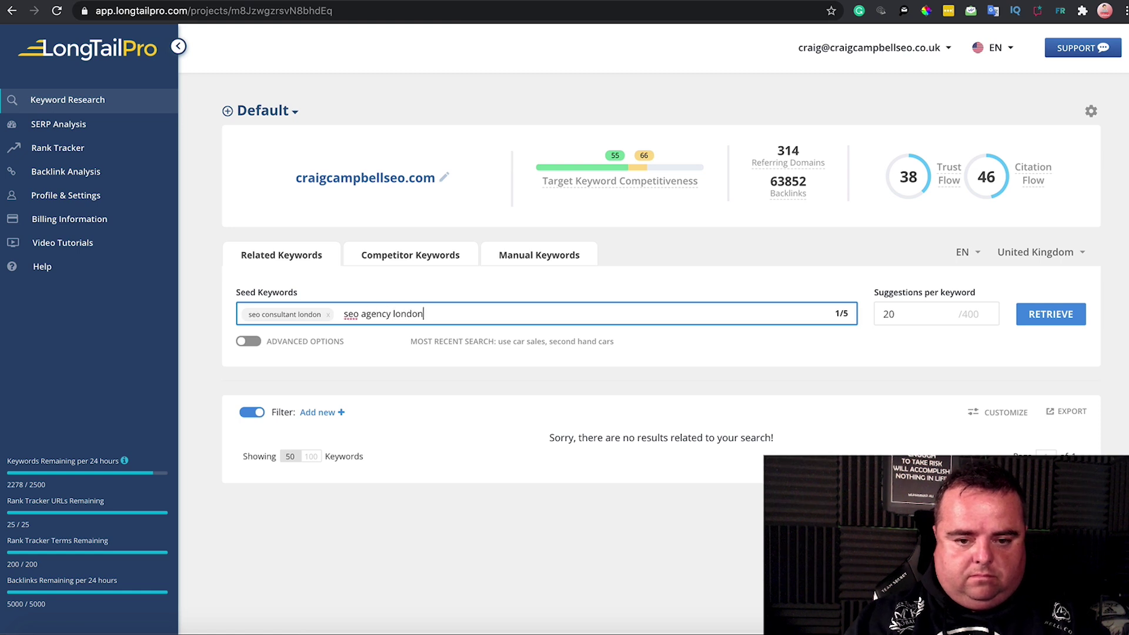
key("Return")
key("BackSpace")
key("BackSpace")
type("S")
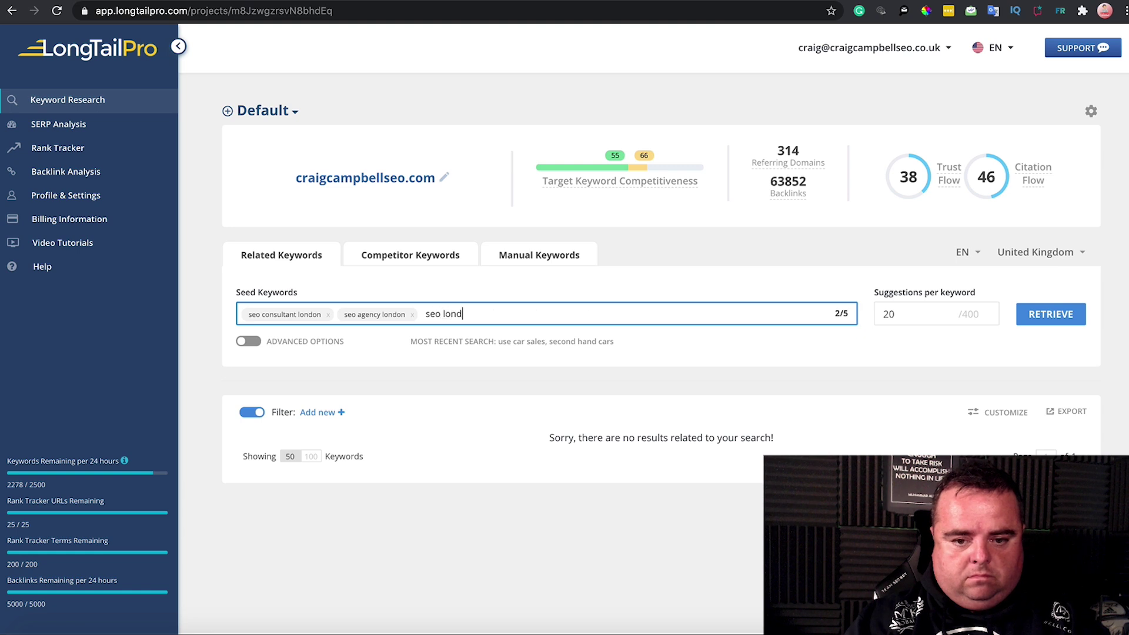
type("eo london")
left_click(1048, 315)
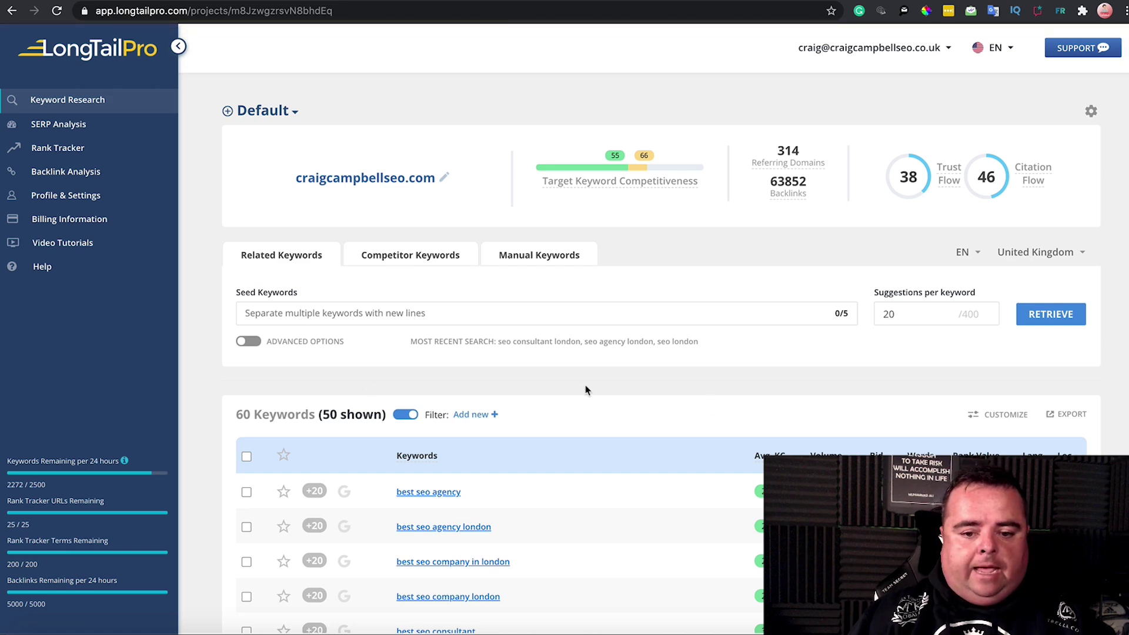
scroll(598, 393, "down", 5)
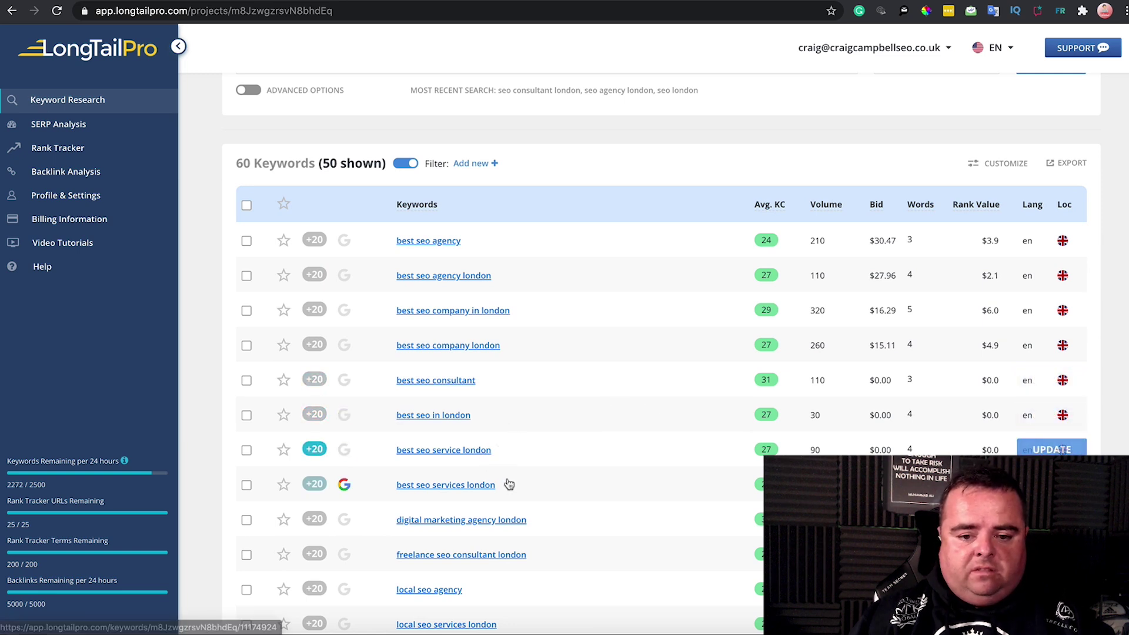
scroll(497, 456, "down", 2)
scroll(505, 489, "down", 5)
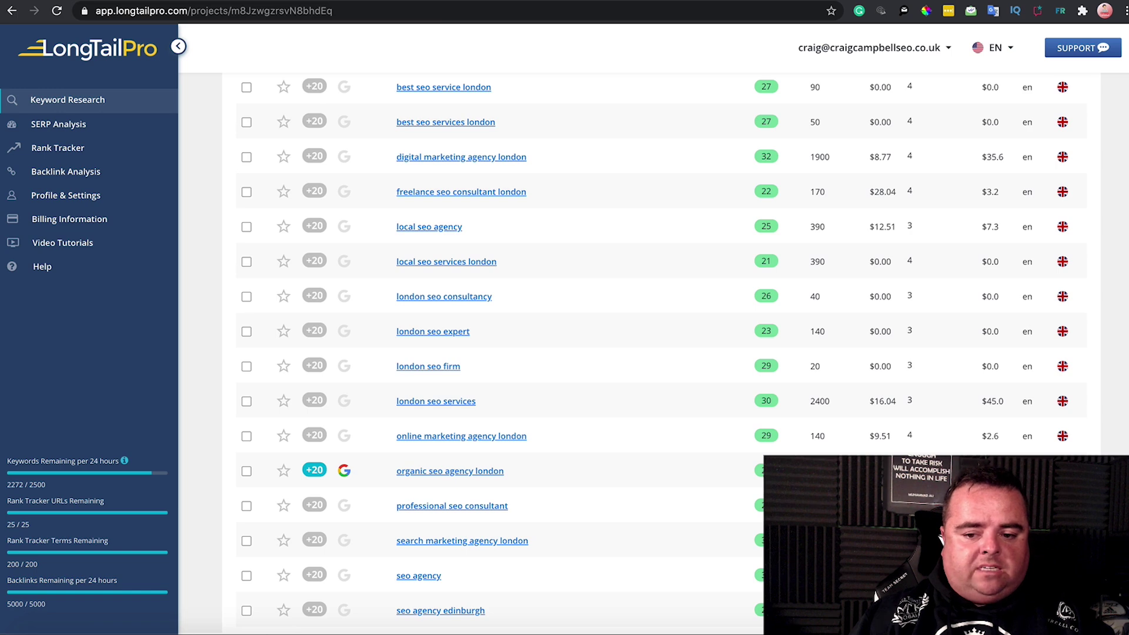
scroll(565, 461, "down", 4)
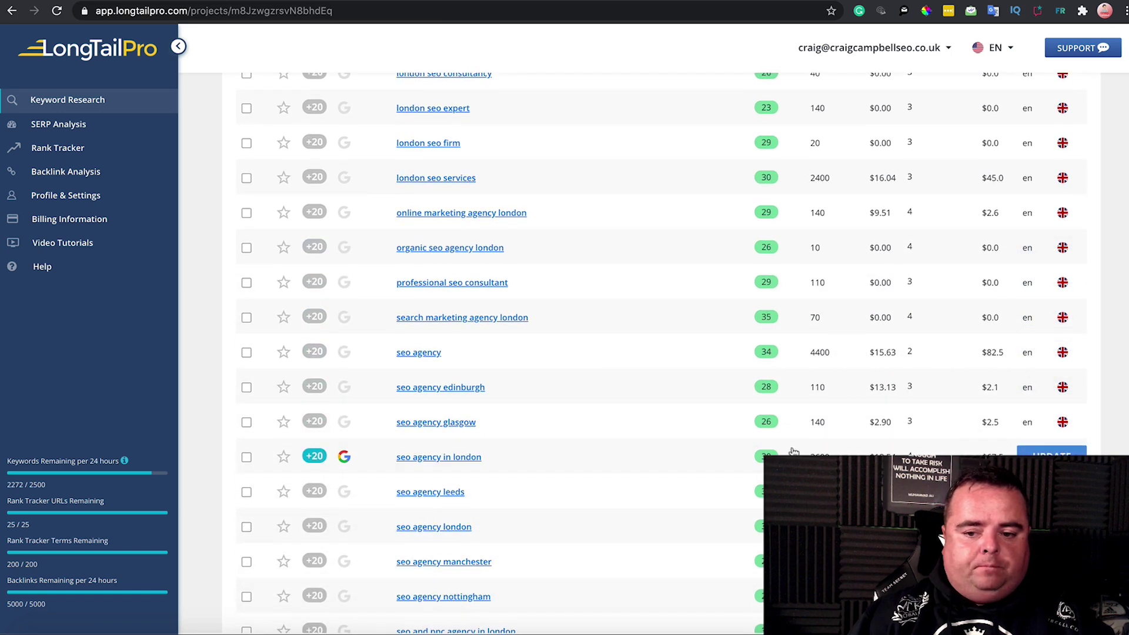
scroll(796, 450, "down", 3)
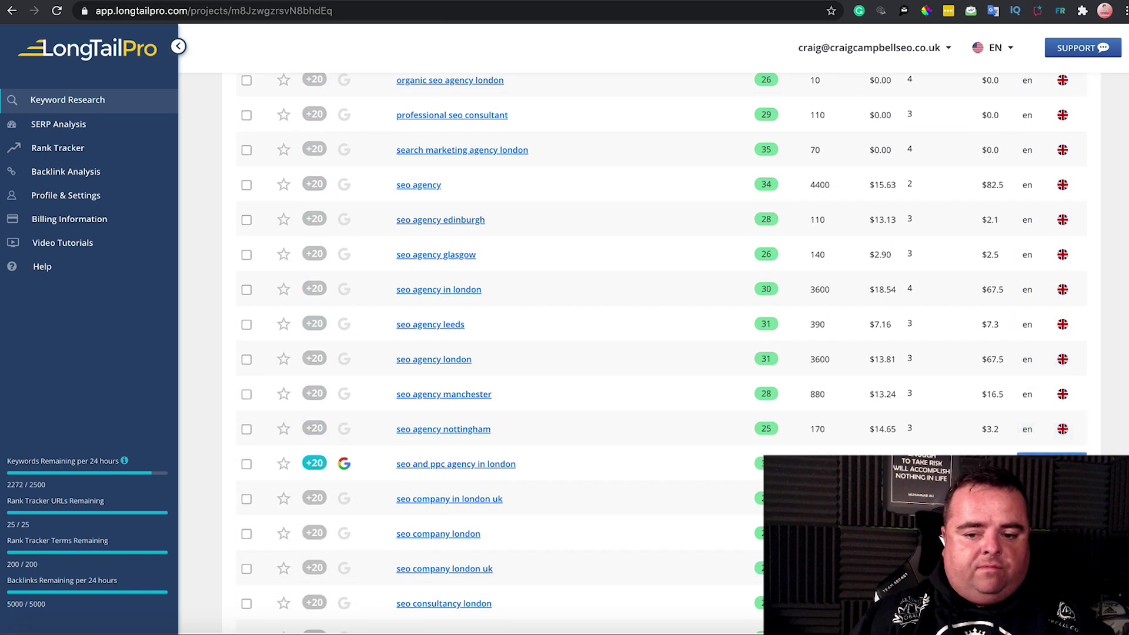
scroll(1046, 459, "down", 5)
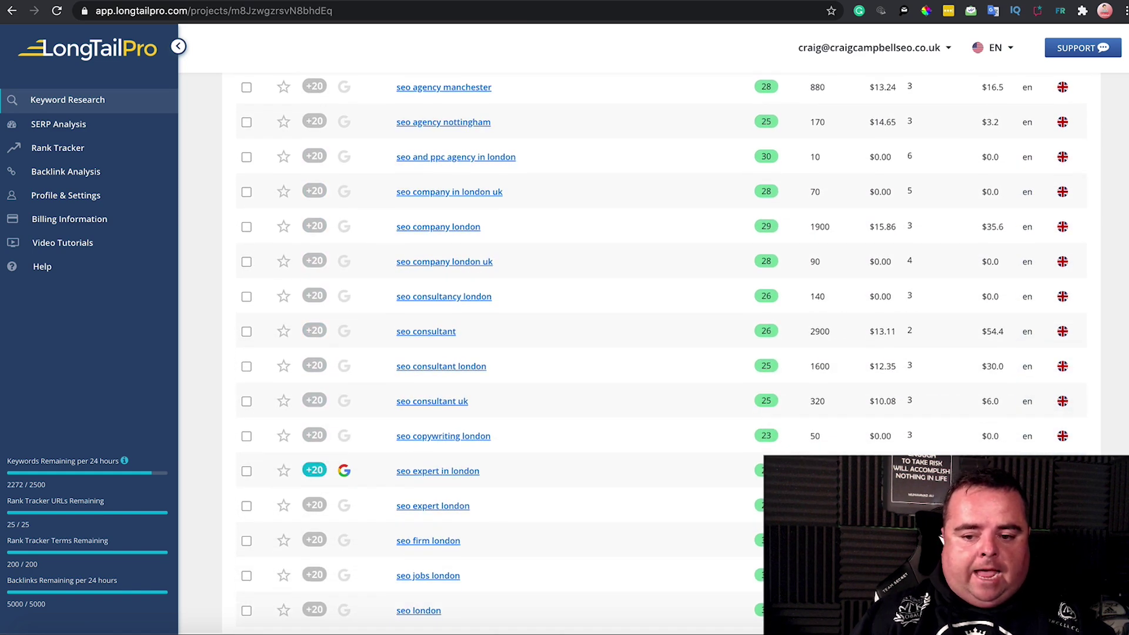
scroll(329, 488, "up", 3)
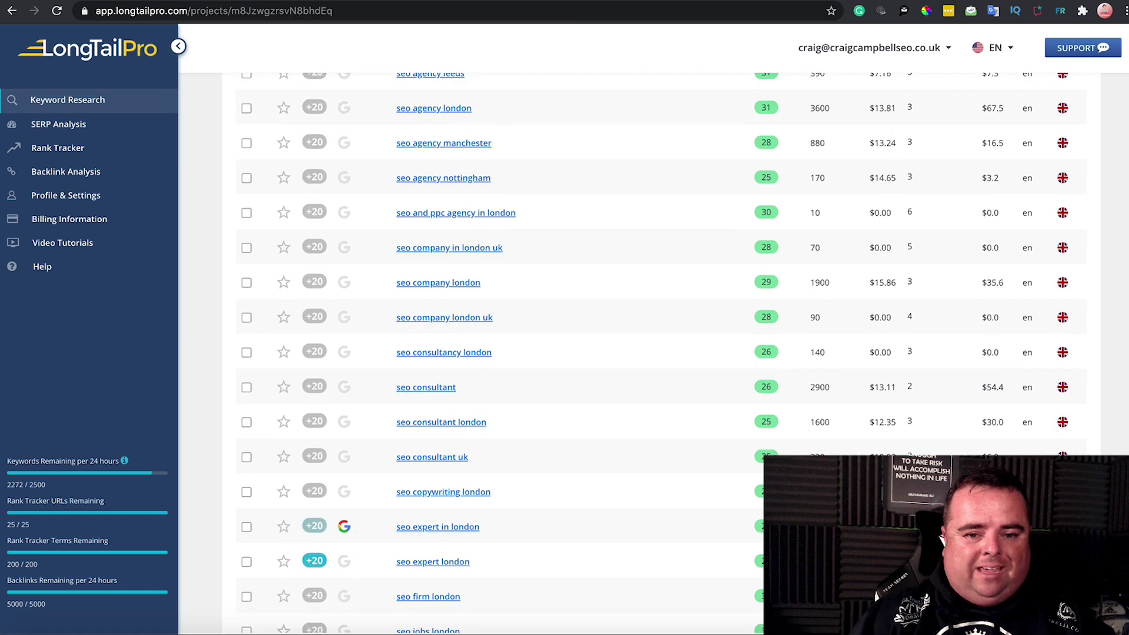
scroll(652, 352, "up", 10)
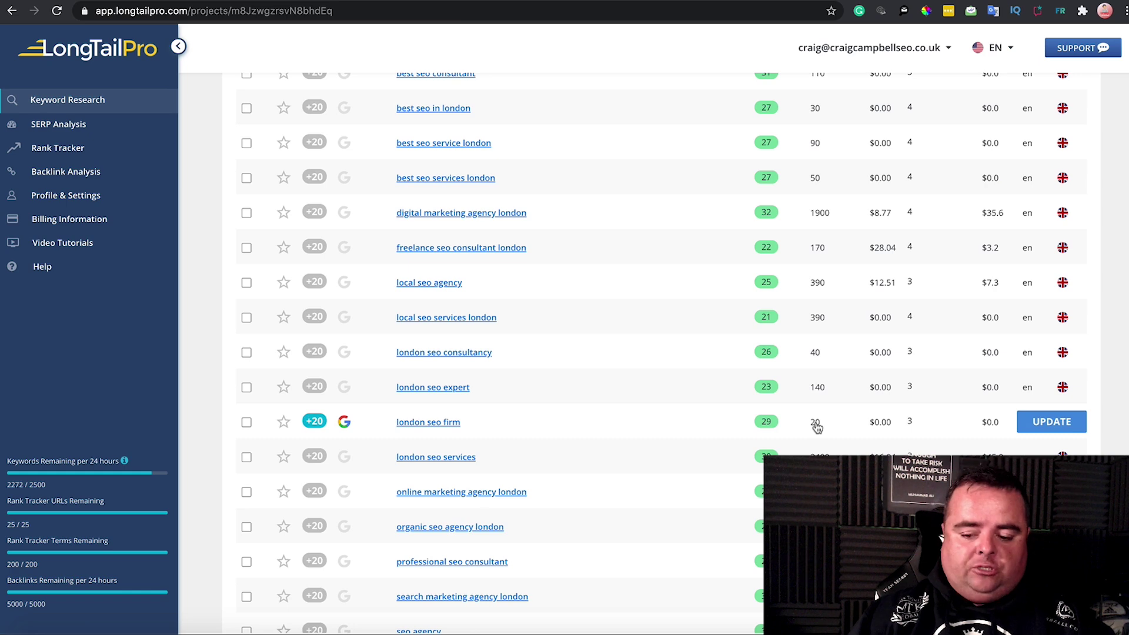
scroll(817, 427, "up", 6)
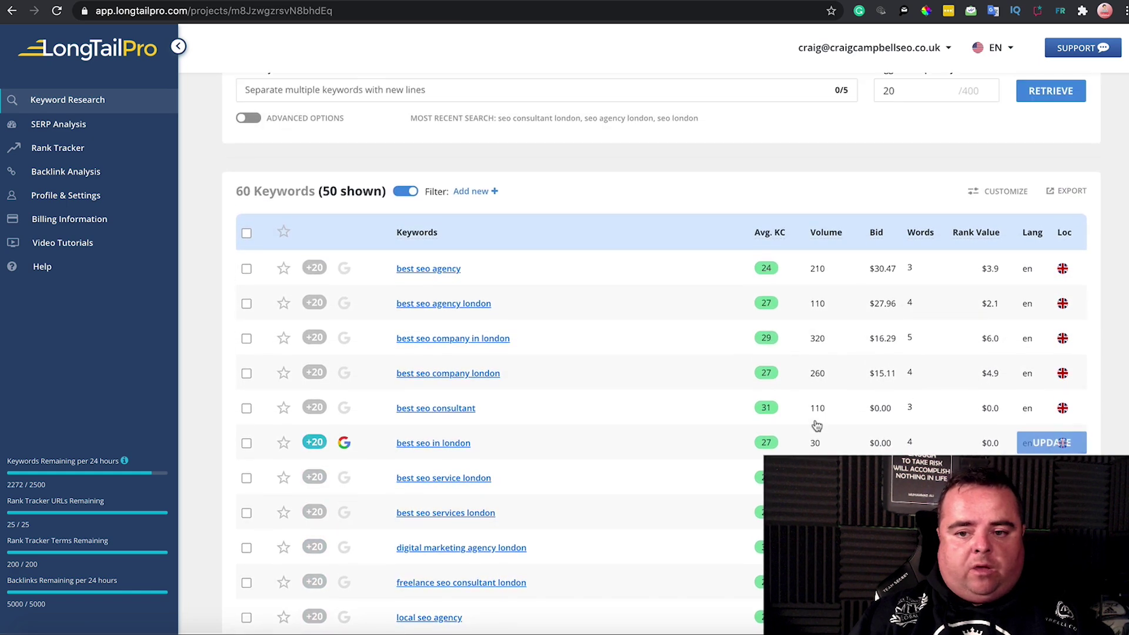
scroll(816, 426, "down", 2)
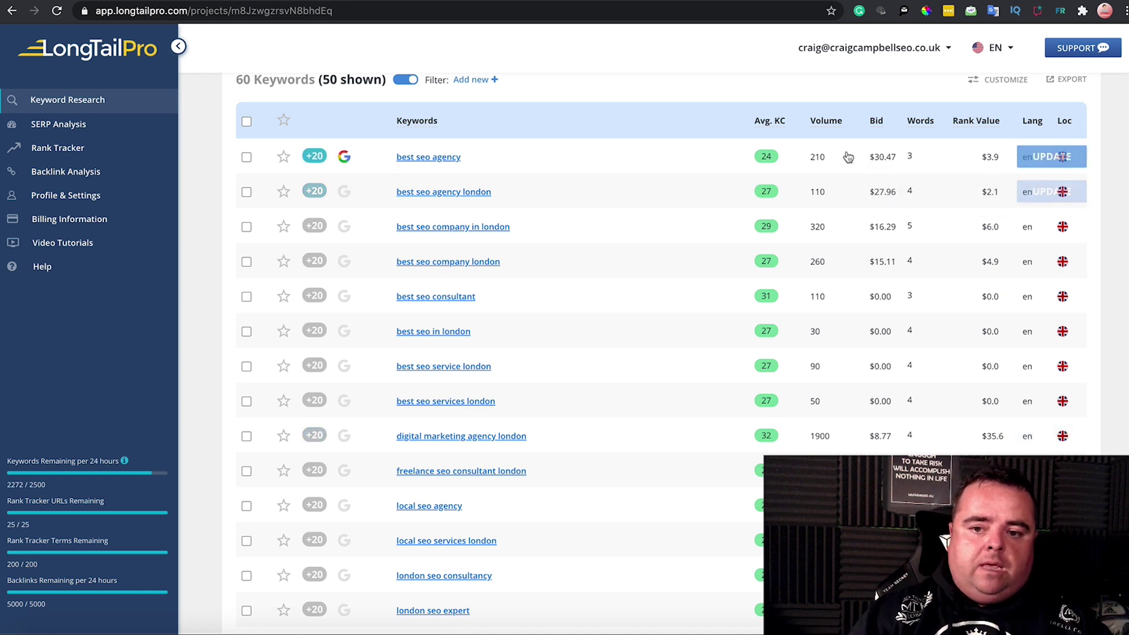
mouse_move(775, 128)
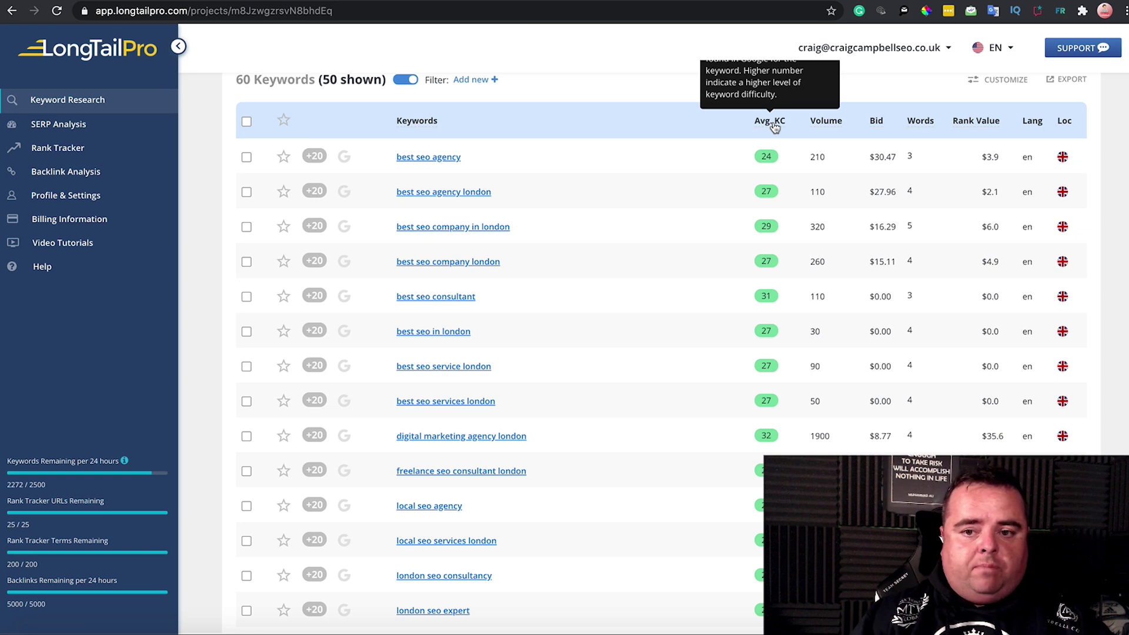
mouse_move(835, 130)
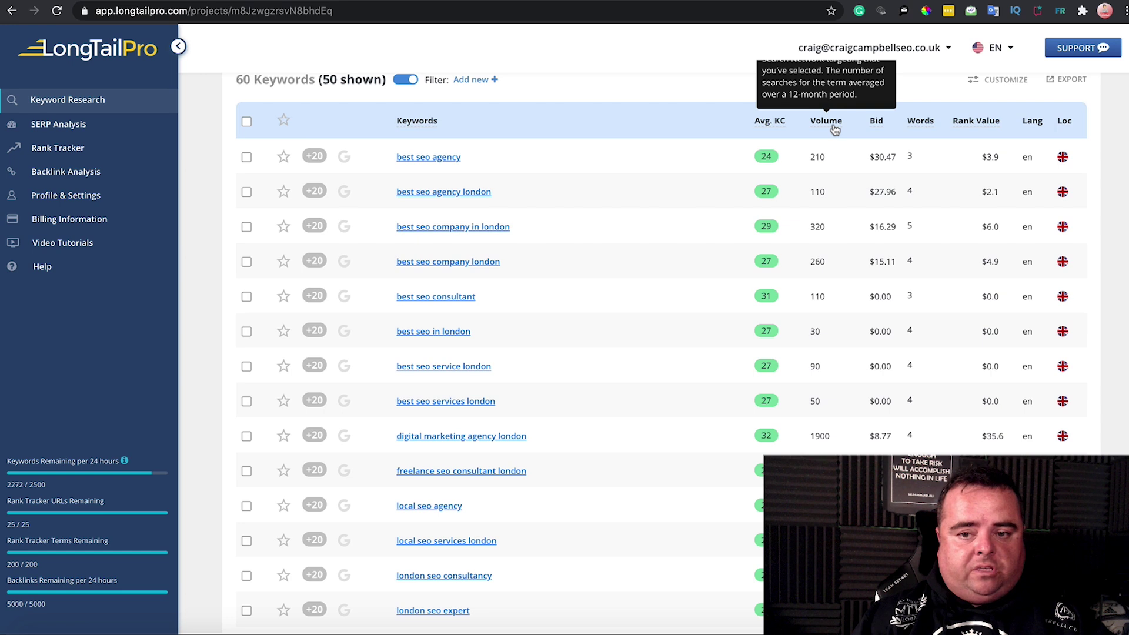
mouse_move(876, 126)
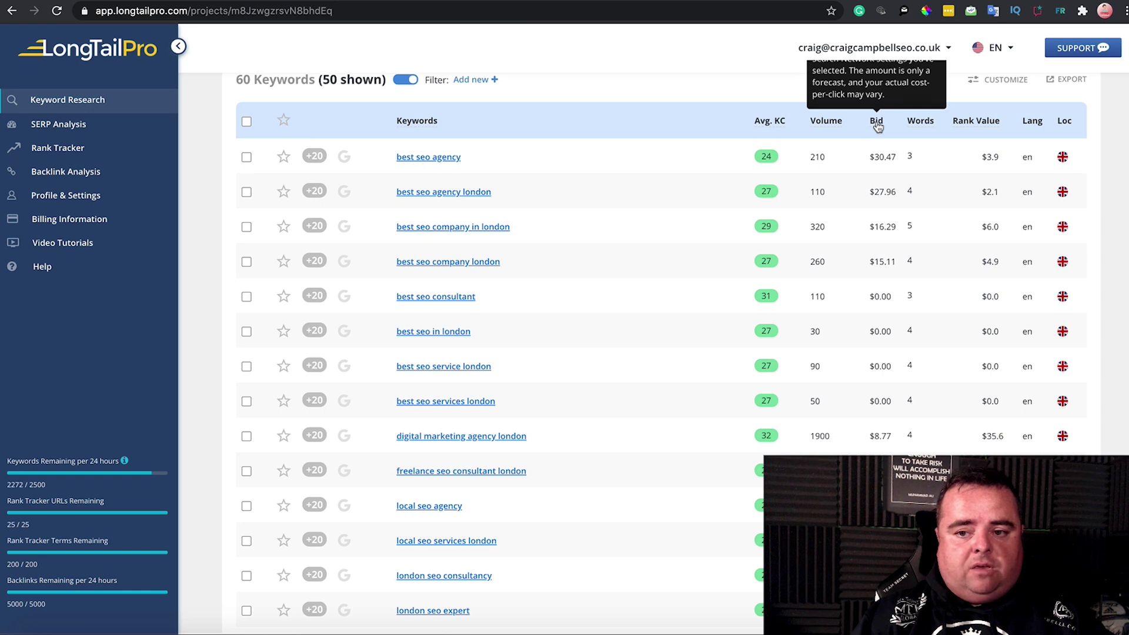
mouse_move(920, 130)
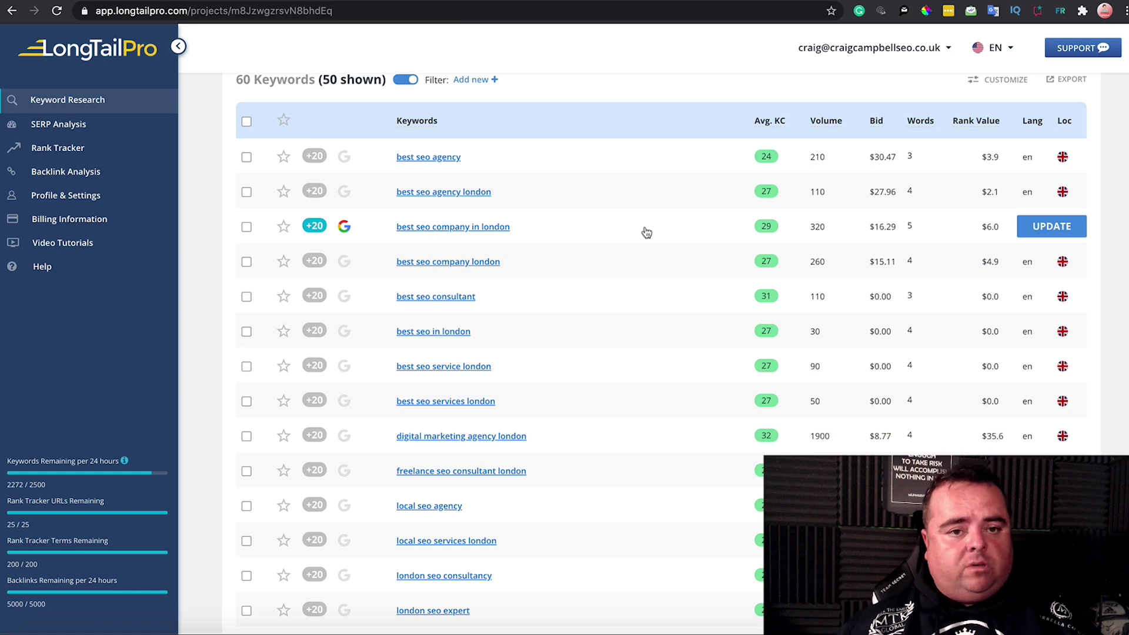
scroll(646, 232, "up", 6)
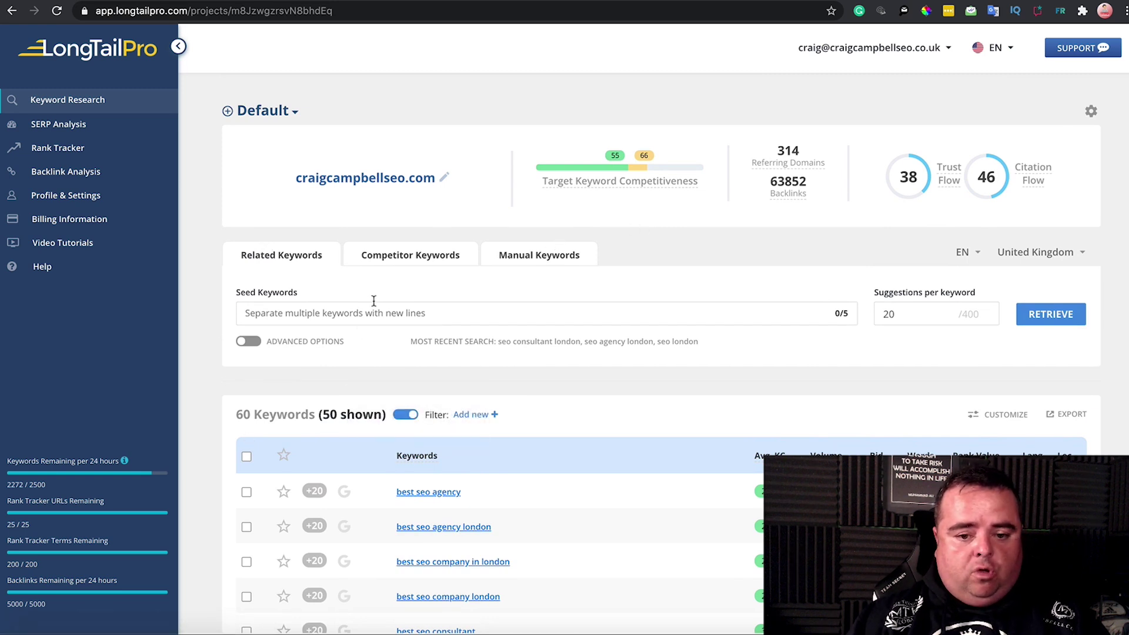
- Select all listed London keywords and delete them, confirming both warnings
left_click(247, 457)
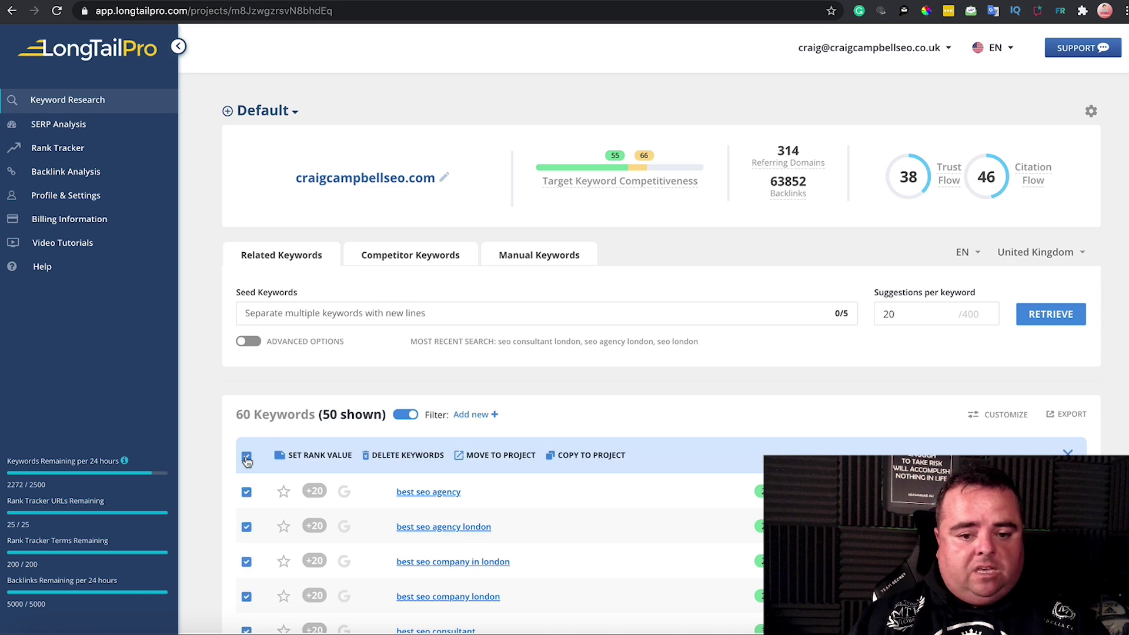
left_click(407, 455)
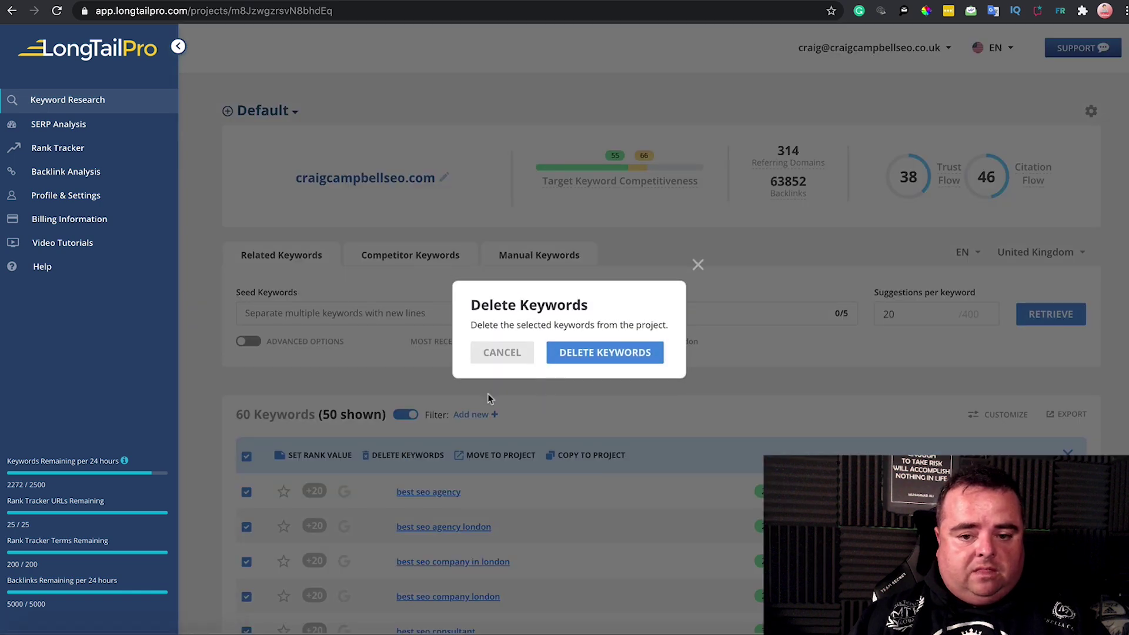
left_click(634, 354)
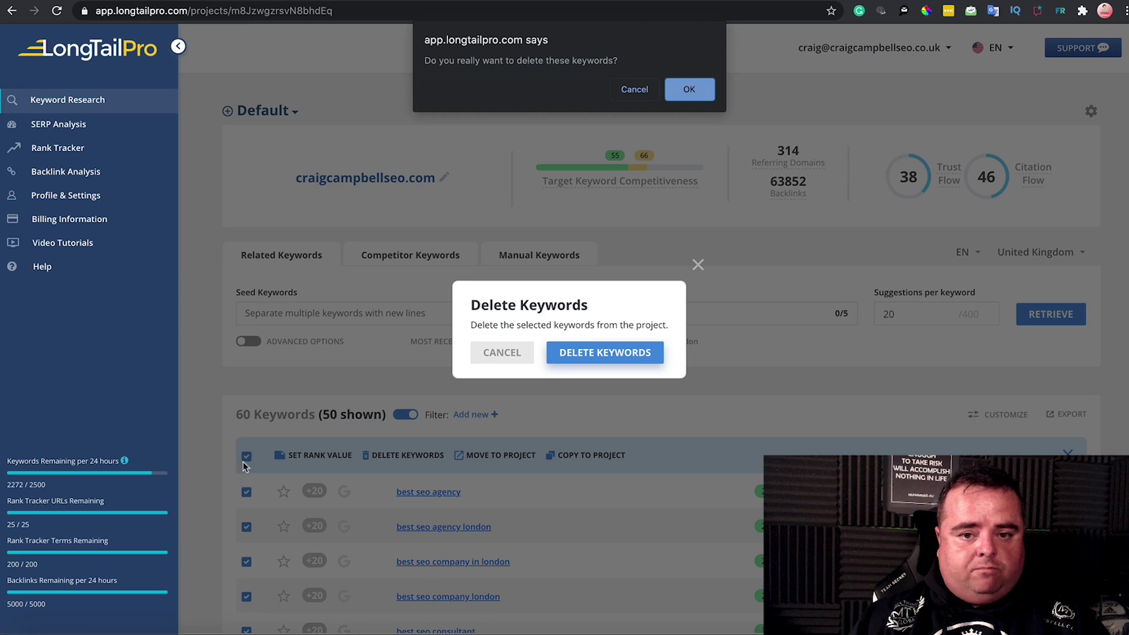
left_click(689, 89)
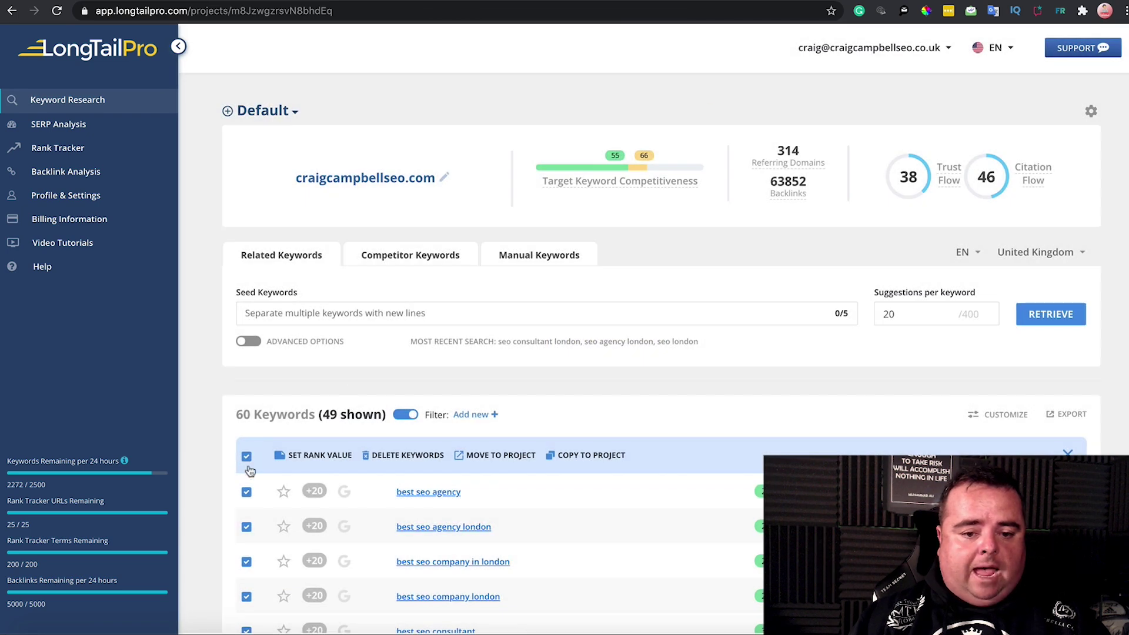
- Delete the remaining 10 London keywords the same way, emptying the list
left_click(247, 462)
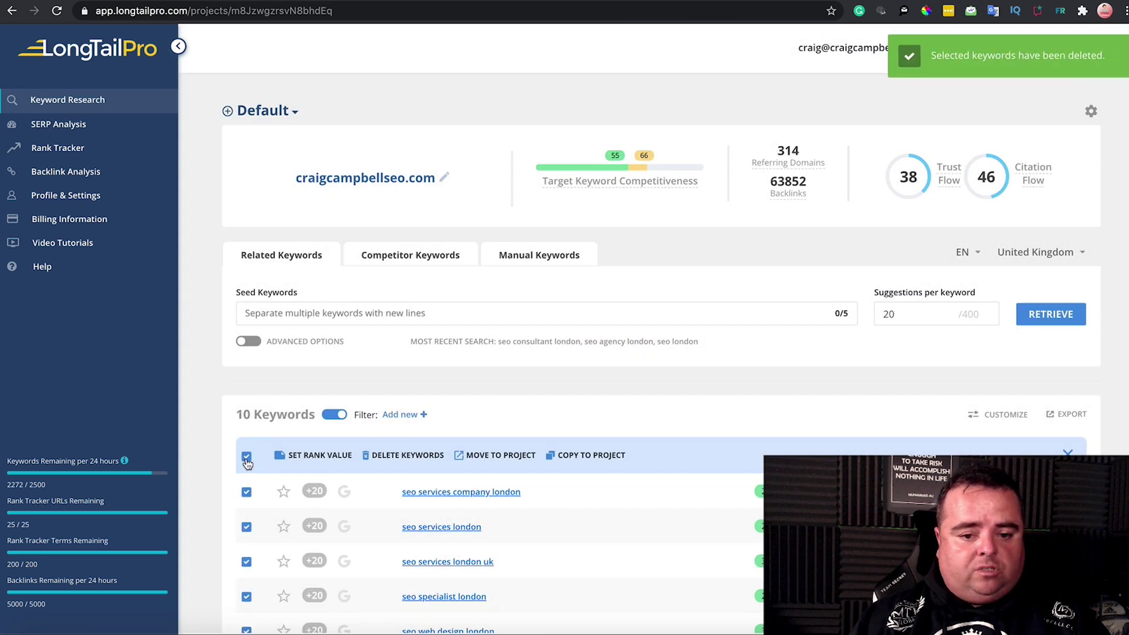
left_click(398, 456)
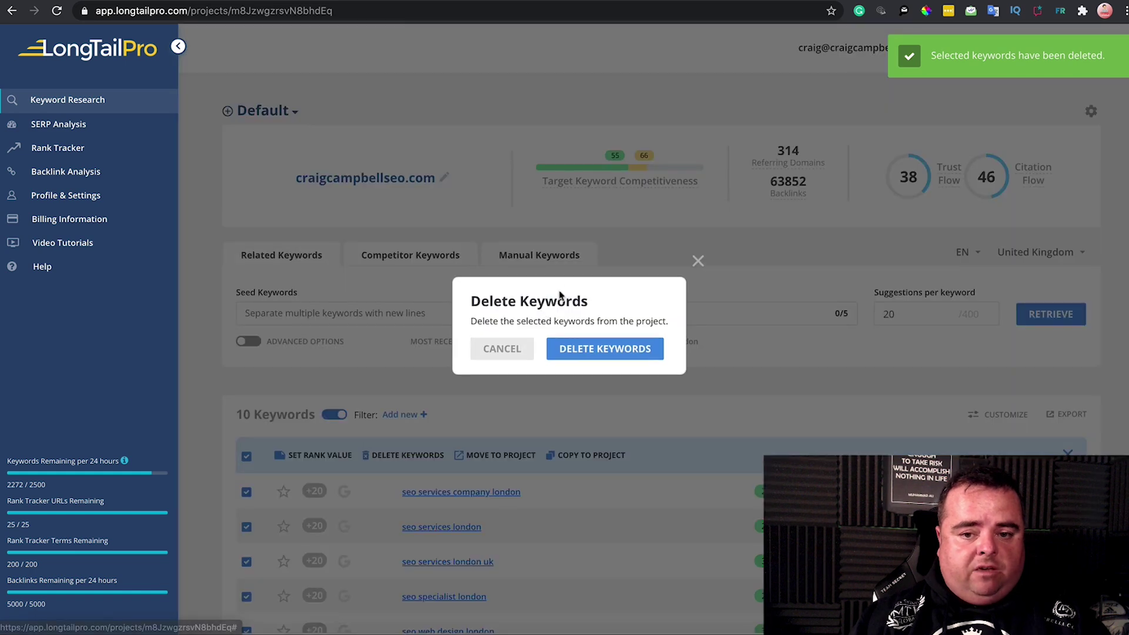
left_click(618, 353)
left_click(689, 90)
left_click(393, 314)
- Add seeds 'seo manchester' and 'seo agency manchester' to fetch 40 related keywords with metrics
type("s")
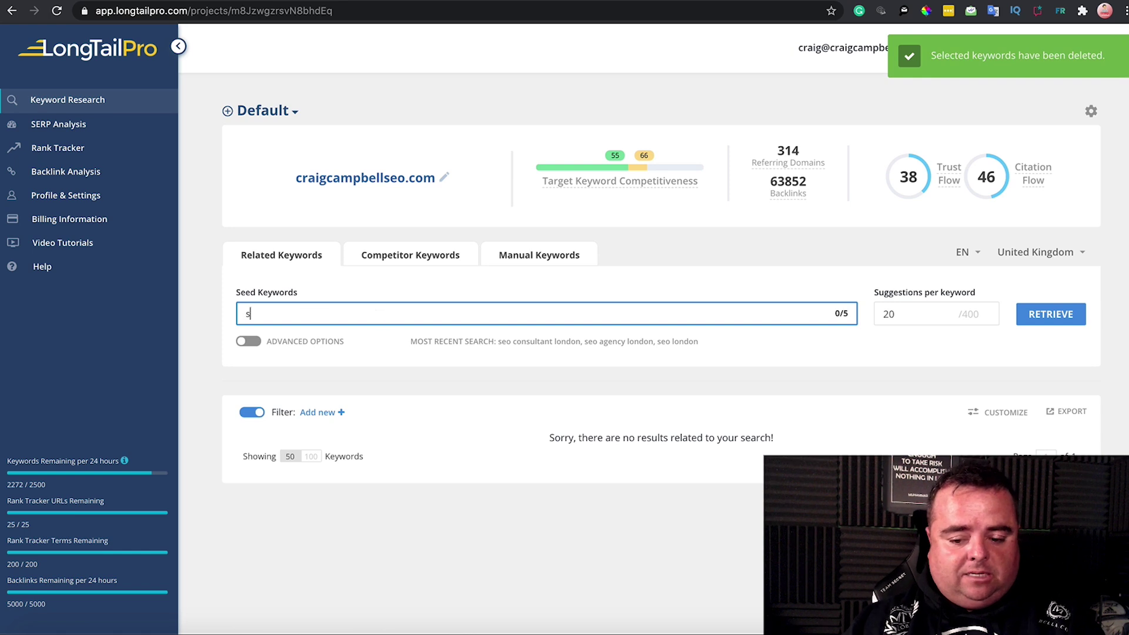
type("eo ma")
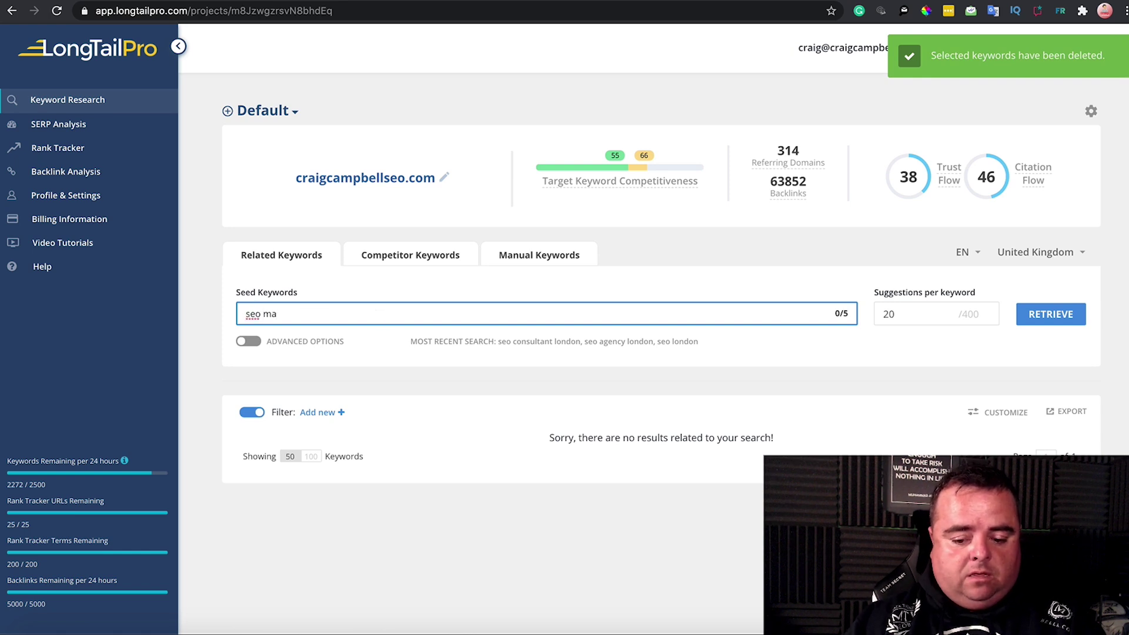
type("nchester")
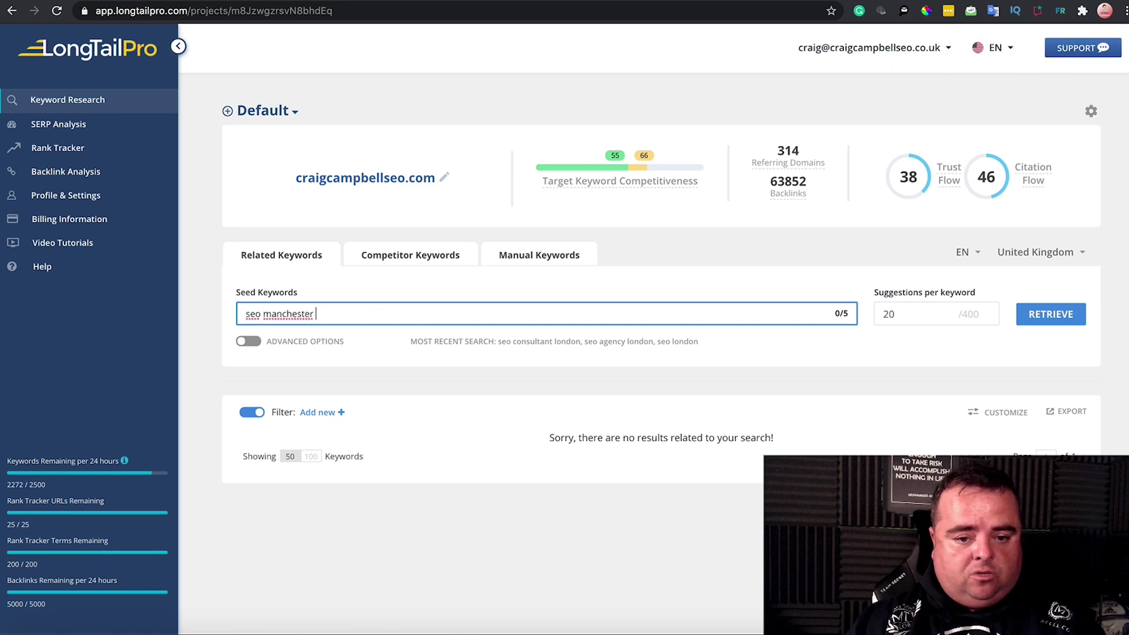
key("Return")
type("seo agency manc")
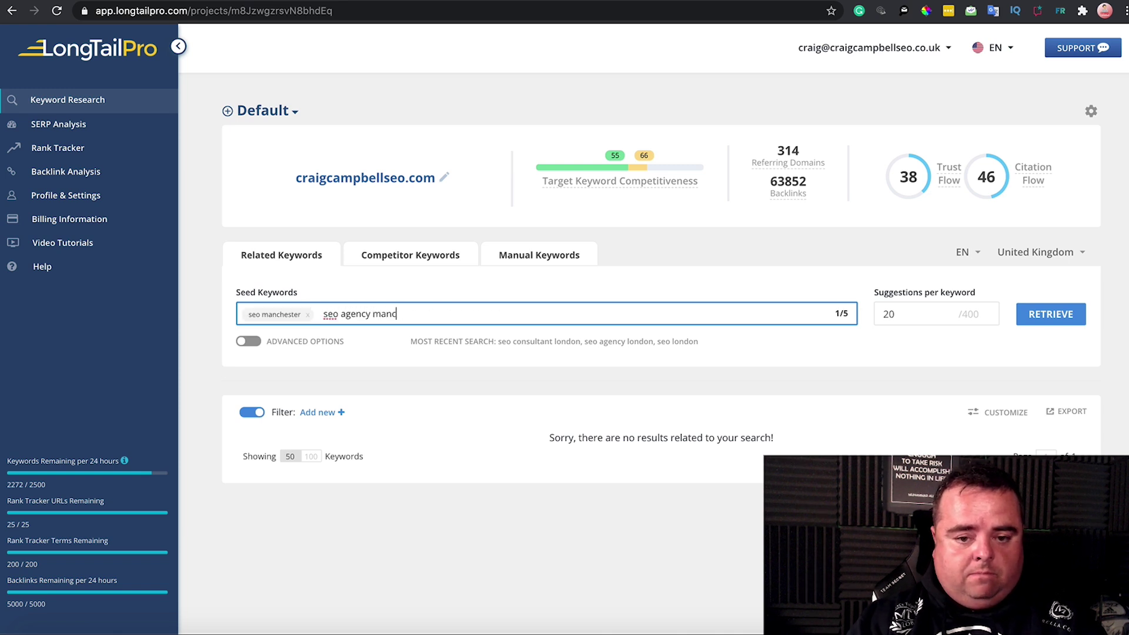
type("hester")
key("Return")
key("Return")
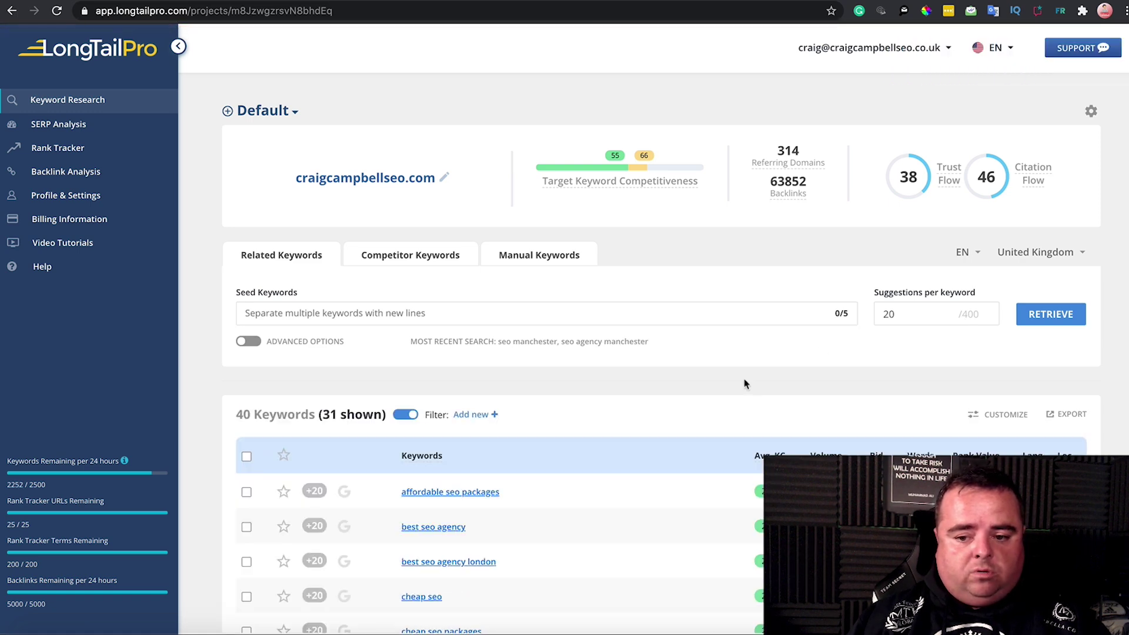
scroll(744, 384, "down", 4)
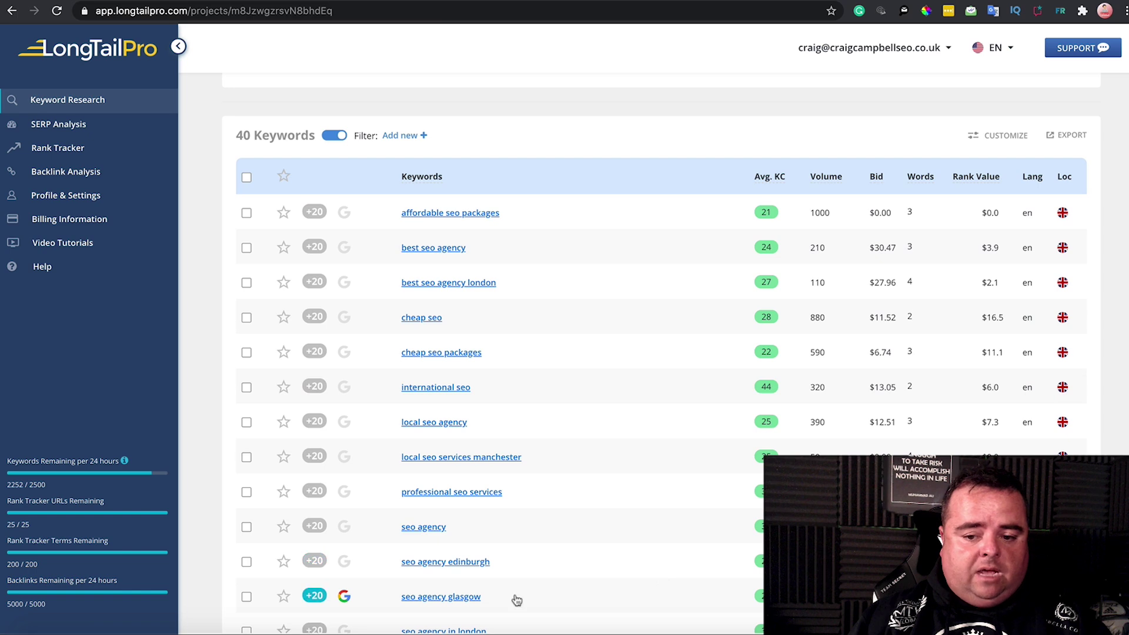
scroll(1034, 329, "down", 2)
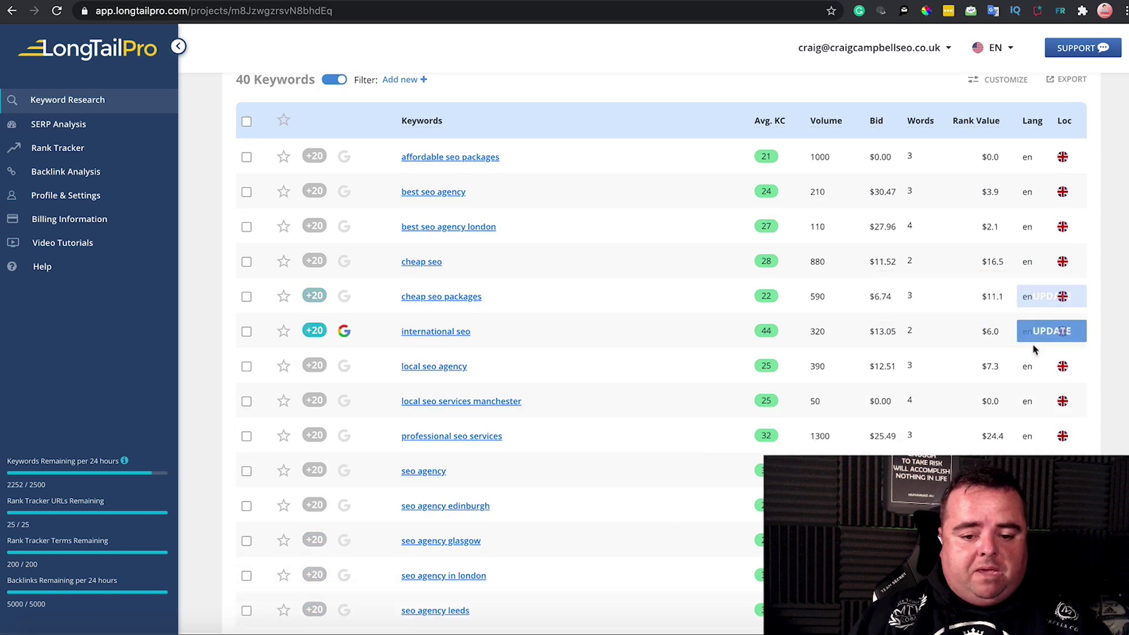
scroll(1034, 349, "down", 10)
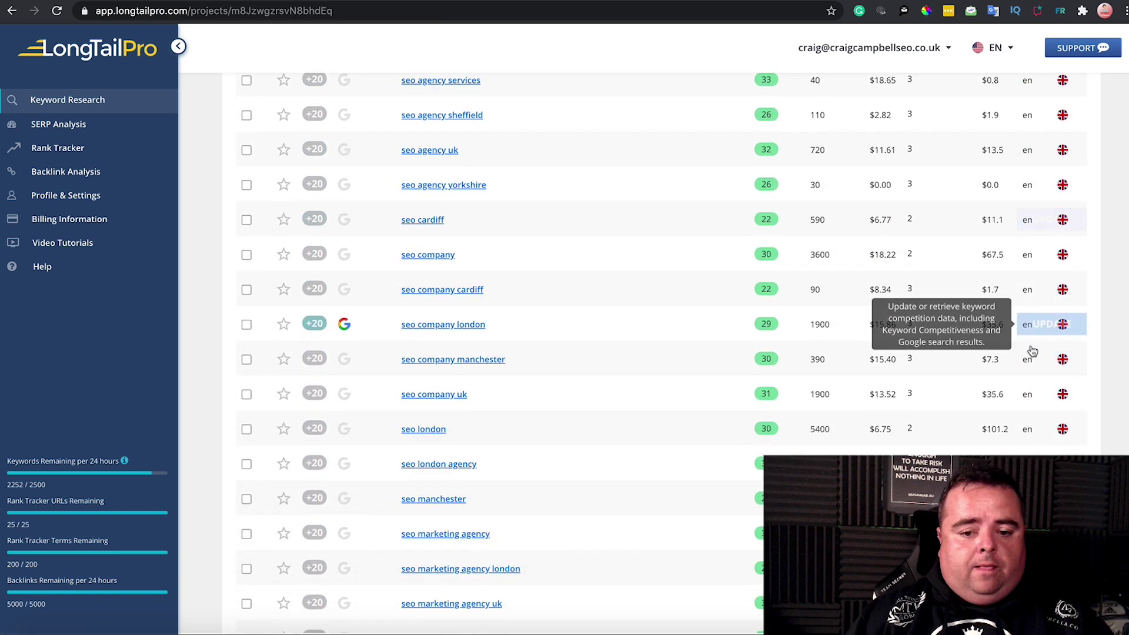
scroll(1031, 349, "down", 5)
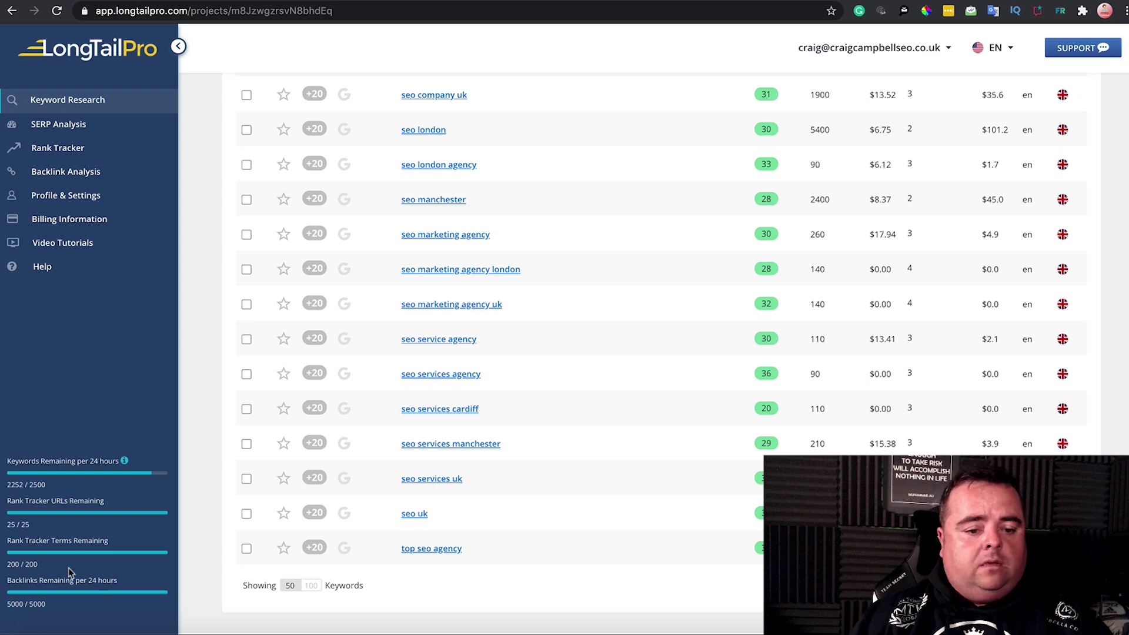
scroll(228, 399, "up", 1)
scroll(412, 269, "up", 18)
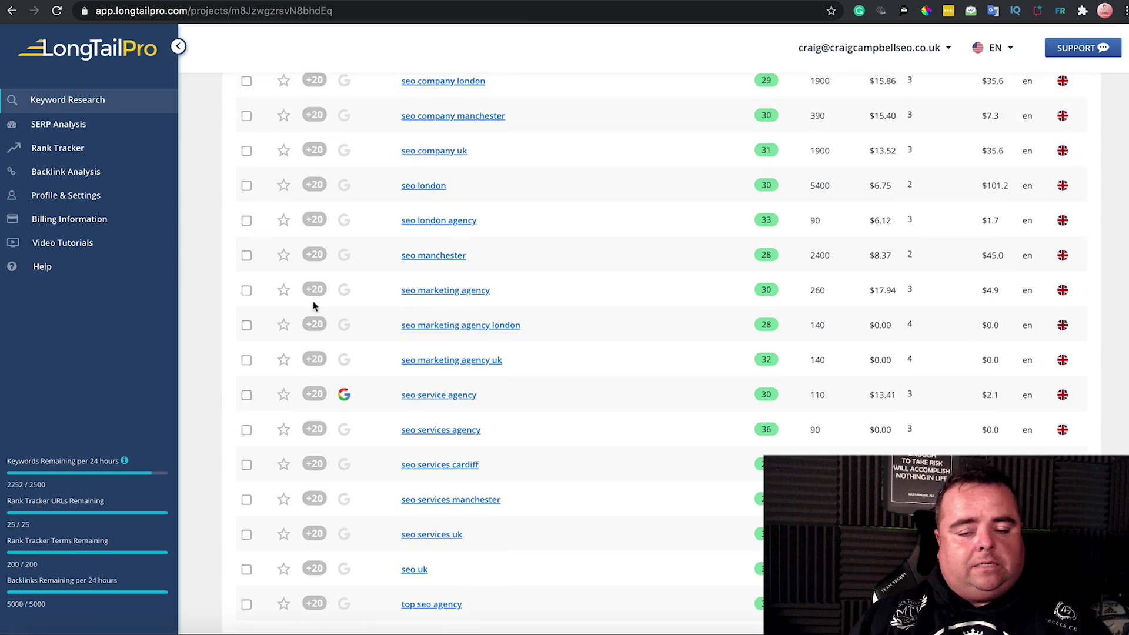
scroll(416, 153, "up", 14)
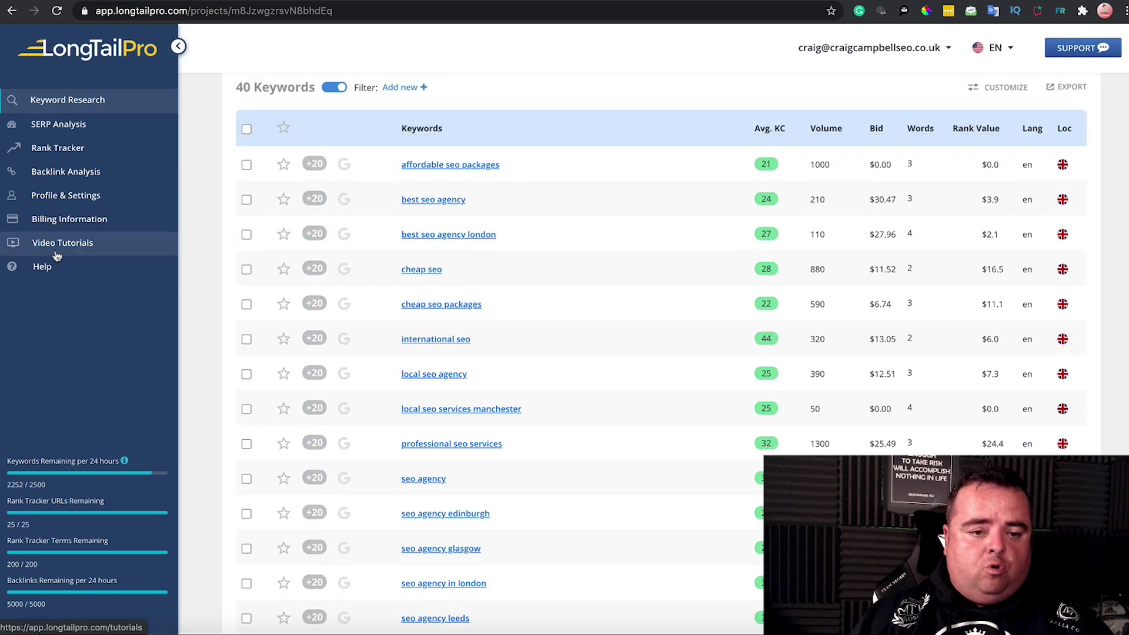